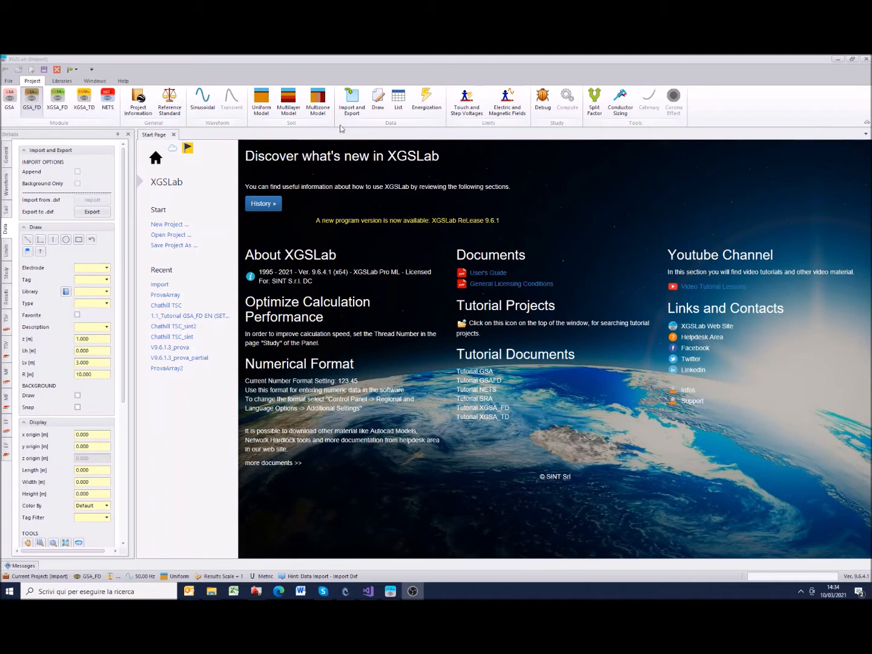
# Step: Open the DXF import page, switch to AutoCAD LT and open the drawing ImportDxf.dwg from the Release 9.6 Import folder
pyautogui.click(352, 109)
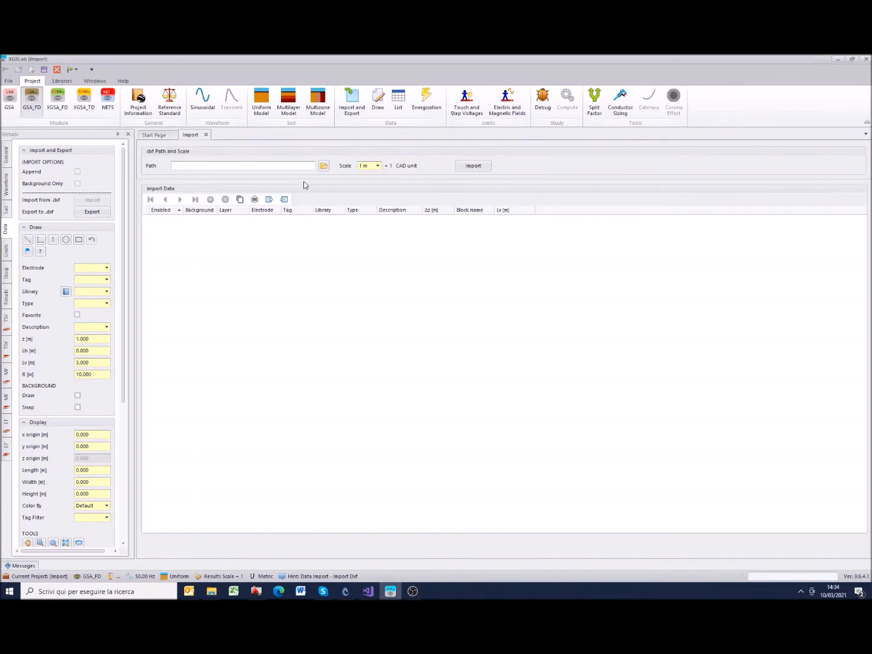
pyautogui.click(256, 591)
pyautogui.click(6, 62)
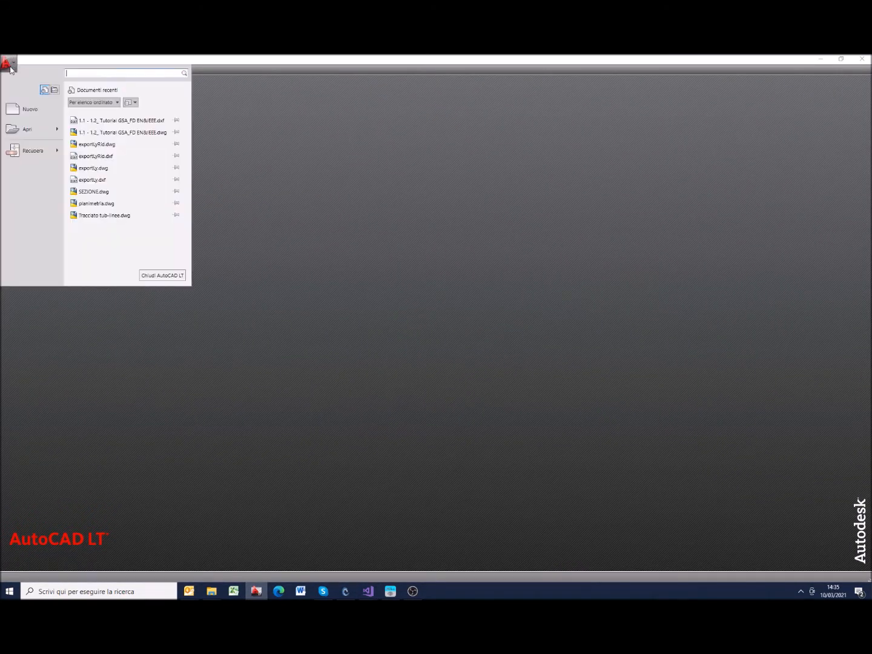
pyautogui.press('Escape')
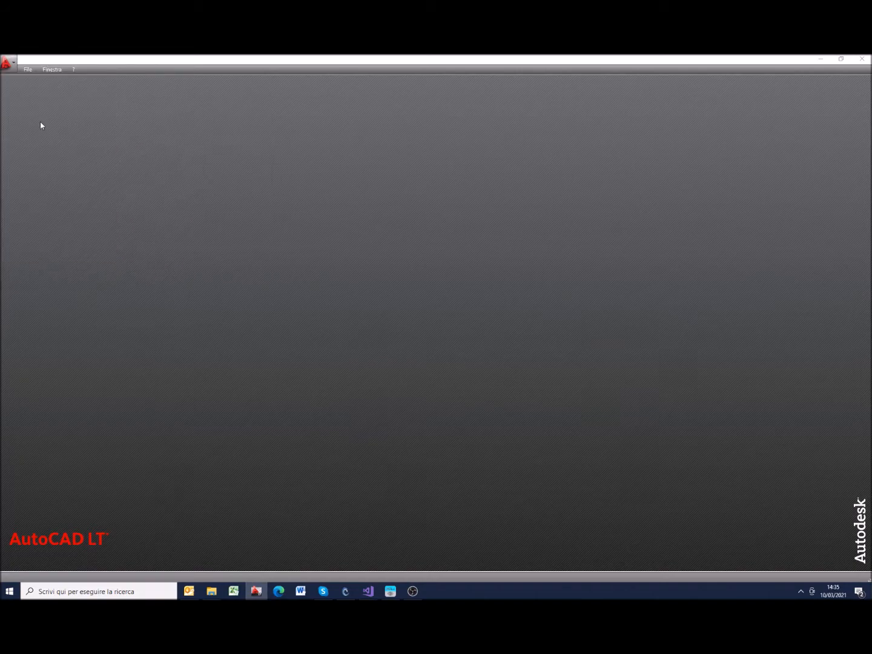
pyautogui.moveTo(208, 596)
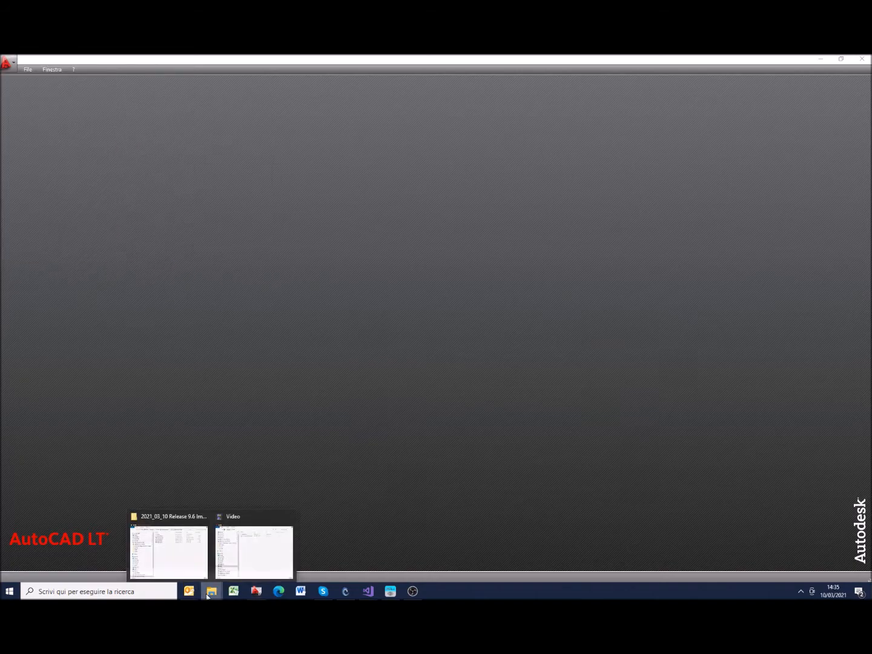
pyautogui.click(172, 555)
pyautogui.doubleClick(245, 196)
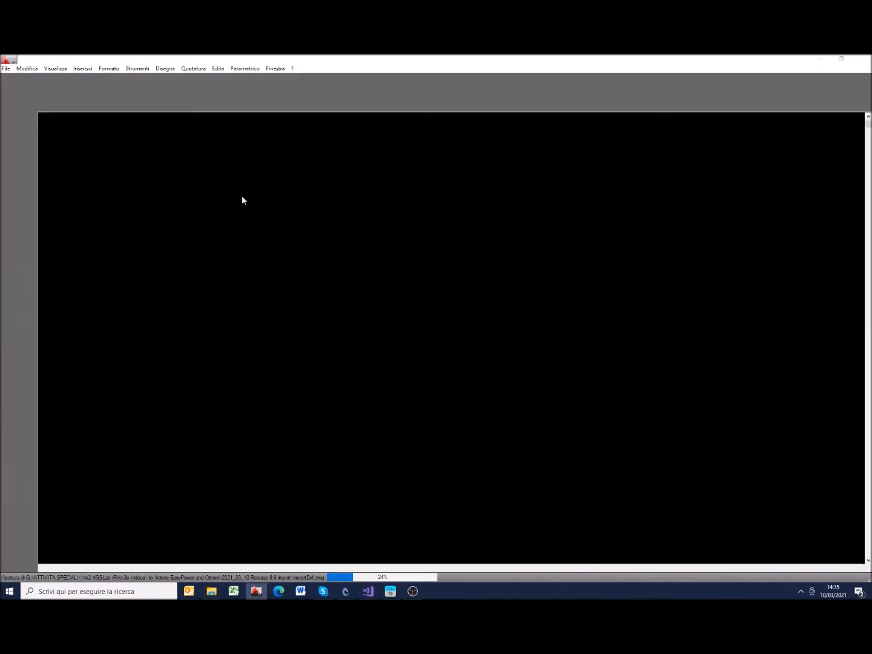
# Step: Inspect the layer and properties of an inner grid line in the upper-left magenta grid
pyautogui.scroll(-2, 381, 224)
pyautogui.scroll(2, 273, 210)
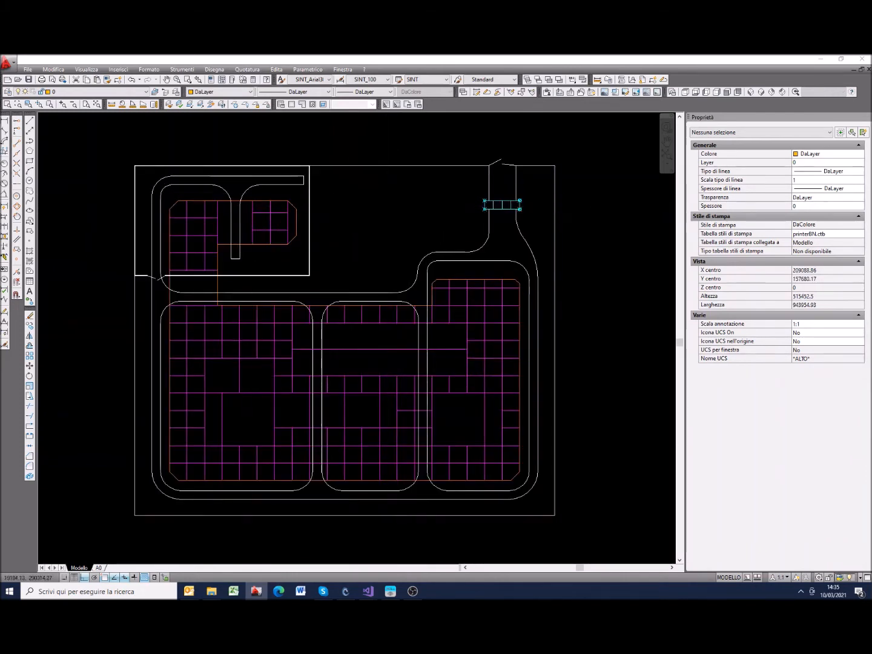
pyautogui.scroll(4, 268, 209)
pyautogui.click(190, 212)
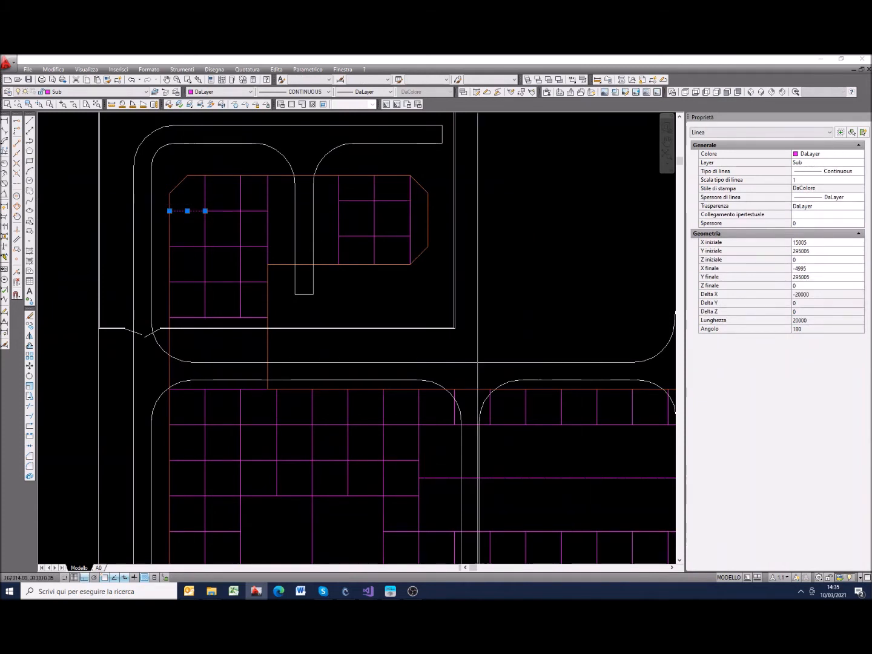
pyautogui.press('Escape')
# Step: Inspect the layer of the orange perimeter line along the upper edge of the grid and the chamfered corner line beside it
pyautogui.click(210, 184)
pyautogui.click(203, 169)
pyautogui.press('Escape')
pyautogui.click(224, 183)
pyautogui.click(219, 172)
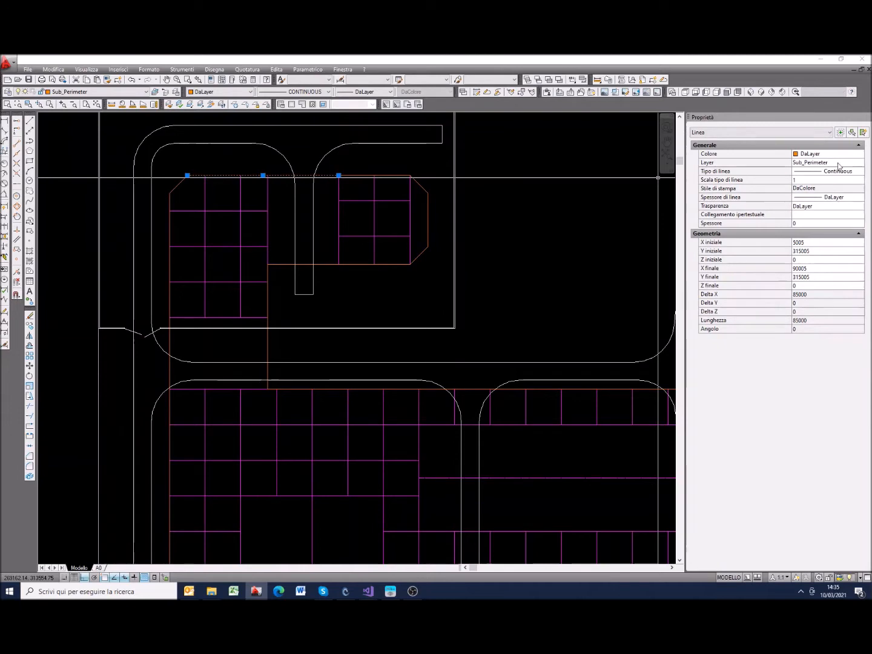
pyautogui.press('Escape')
pyautogui.scroll(3, 180, 190)
pyautogui.click(169, 165)
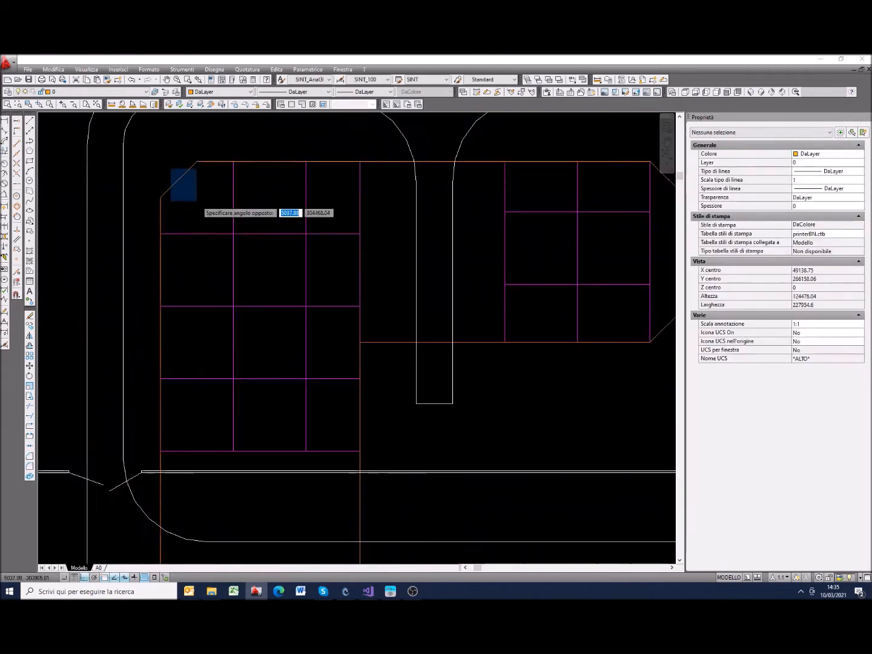
pyautogui.click(199, 202)
pyautogui.press('Escape')
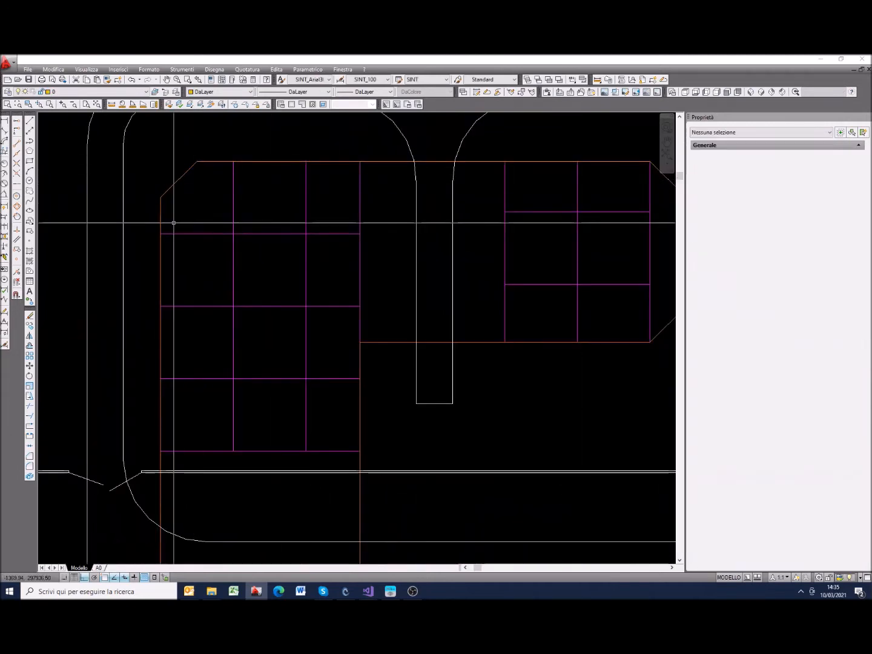
# Step: Inspect the layer of the cyan grid lines at the site entrance
pyautogui.scroll(-6, 470, 206)
pyautogui.scroll(6, 435, 217)
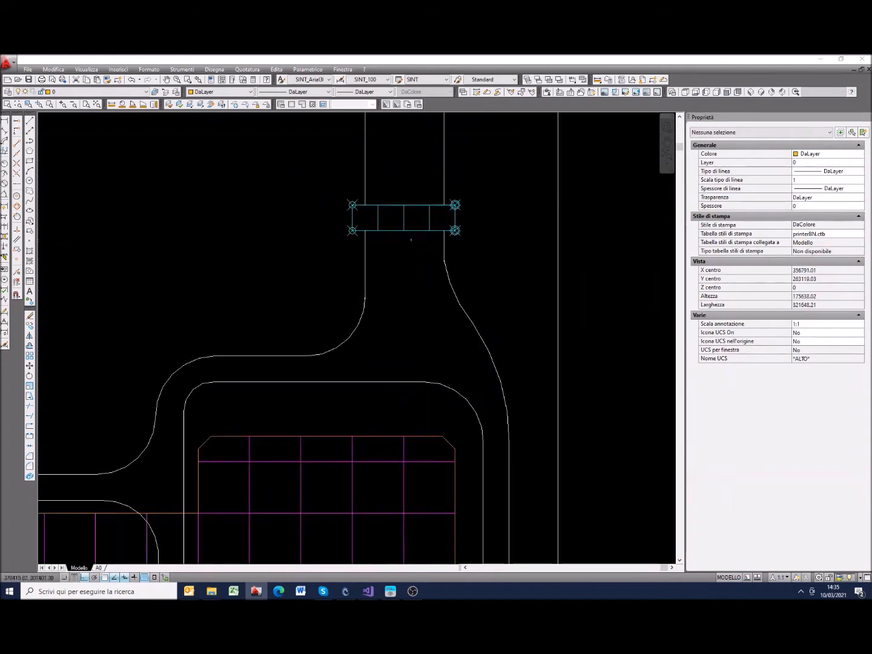
pyautogui.click(406, 228)
pyautogui.click(399, 212)
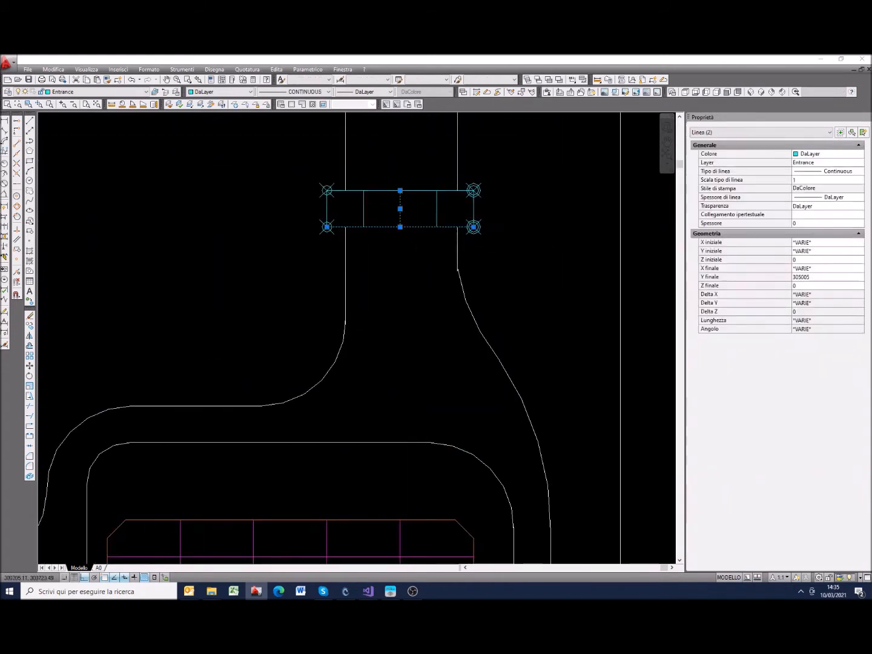
pyautogui.press('Escape')
# Step: Check the block names of the rod symbols at two lower corners of the entrance grid
pyautogui.click(482, 221)
pyautogui.click(478, 217)
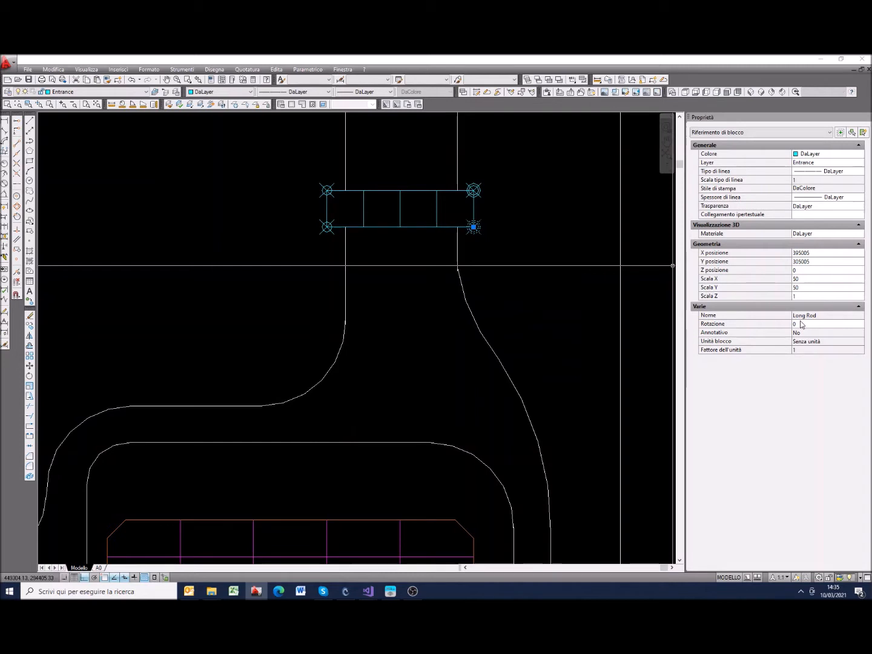
pyautogui.press('Escape')
pyautogui.click(330, 231)
pyautogui.click(314, 239)
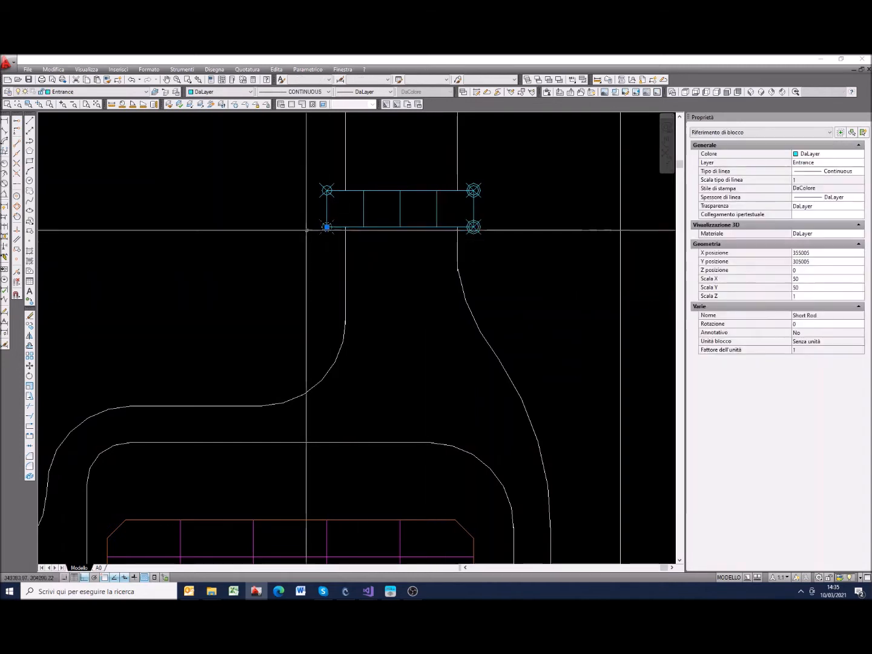
pyautogui.press('Escape')
# Step: Inspect the layer of the white site boundary line near the entrance
pyautogui.scroll(-4, 394, 285)
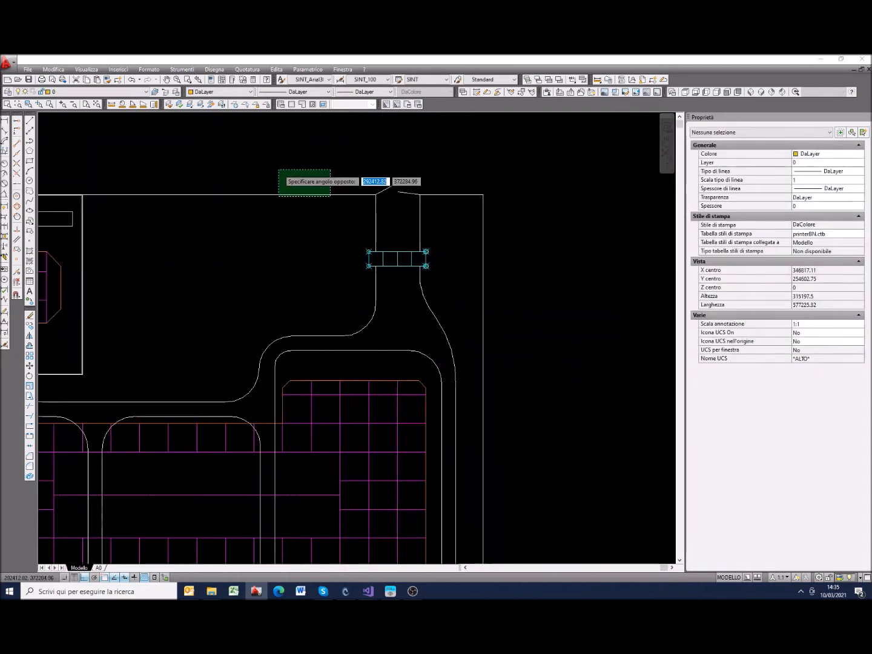
pyautogui.click(281, 194)
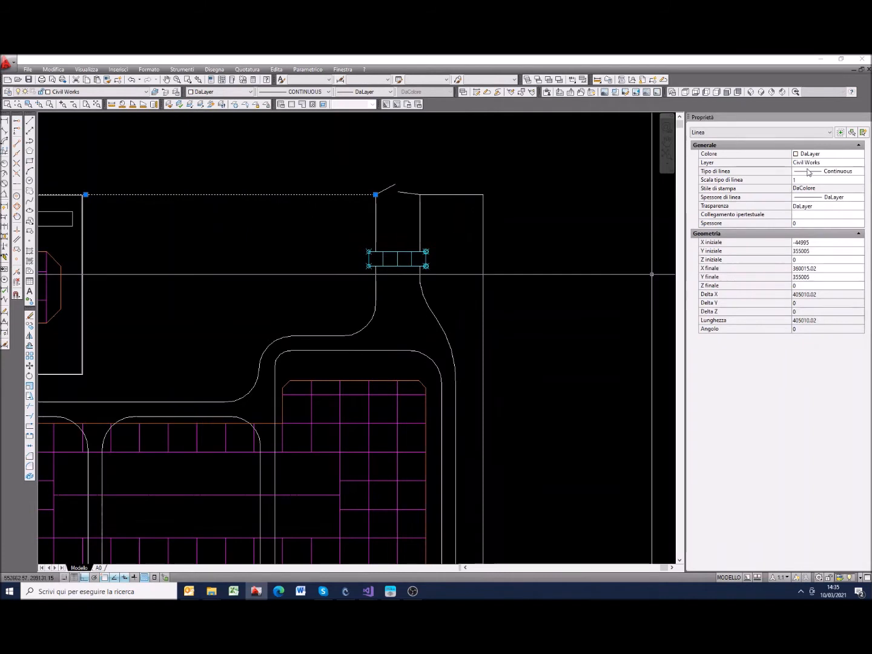
pyautogui.press('Escape')
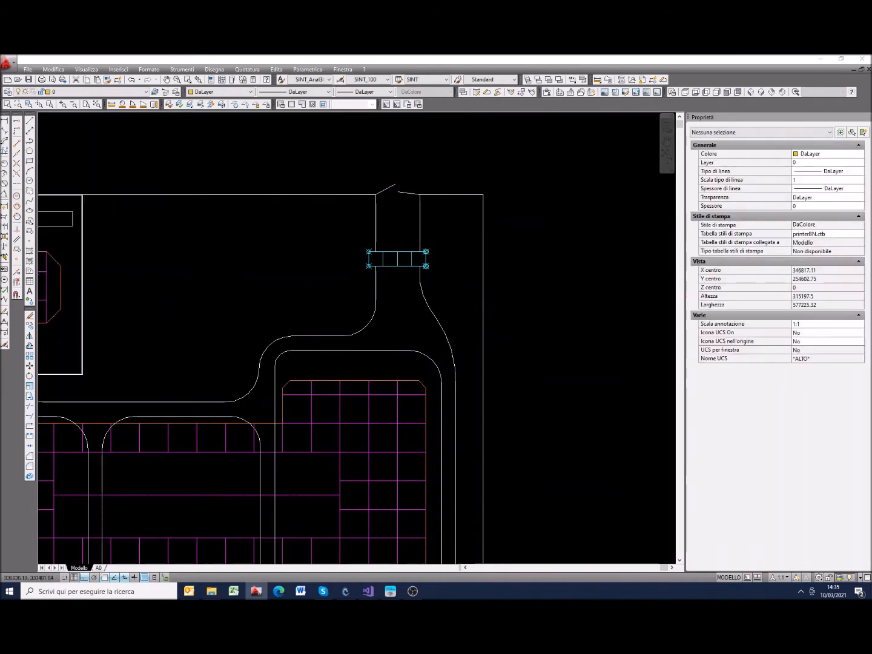
pyautogui.scroll(-4, 342, 230)
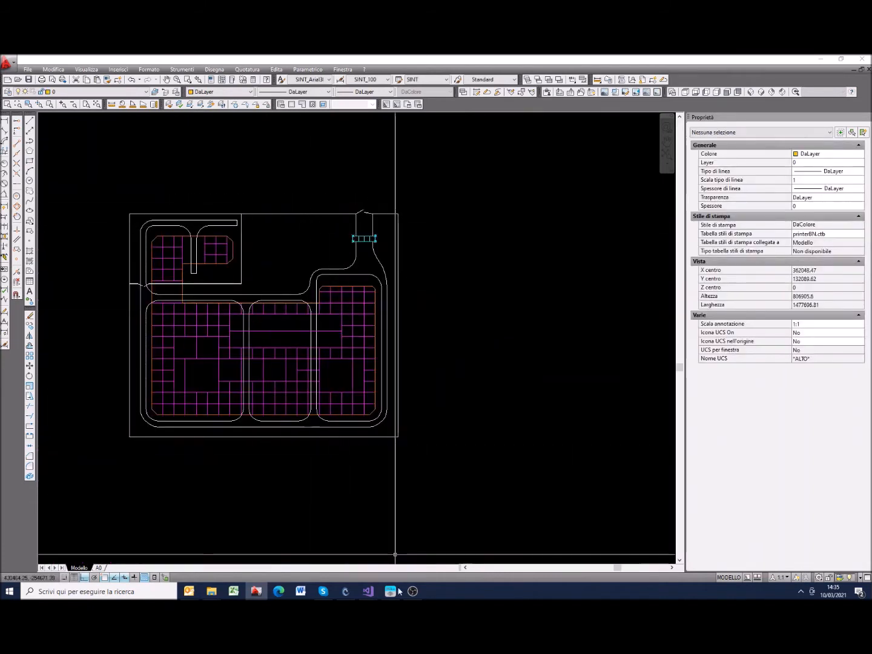
# Step: Switch to XGSLab and review the conductor types available in the Conductors library
pyautogui.moveTo(394, 596)
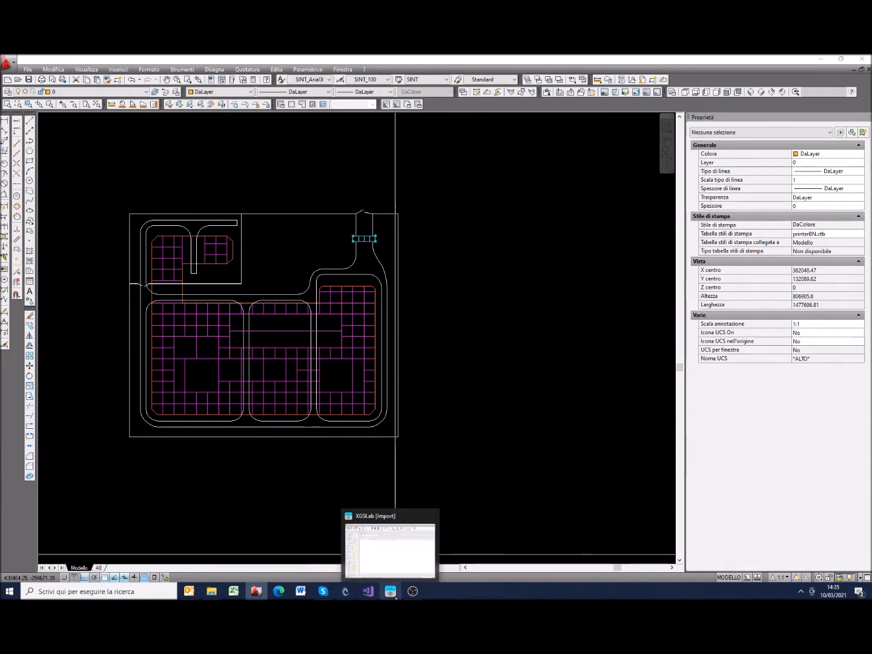
pyautogui.click(392, 566)
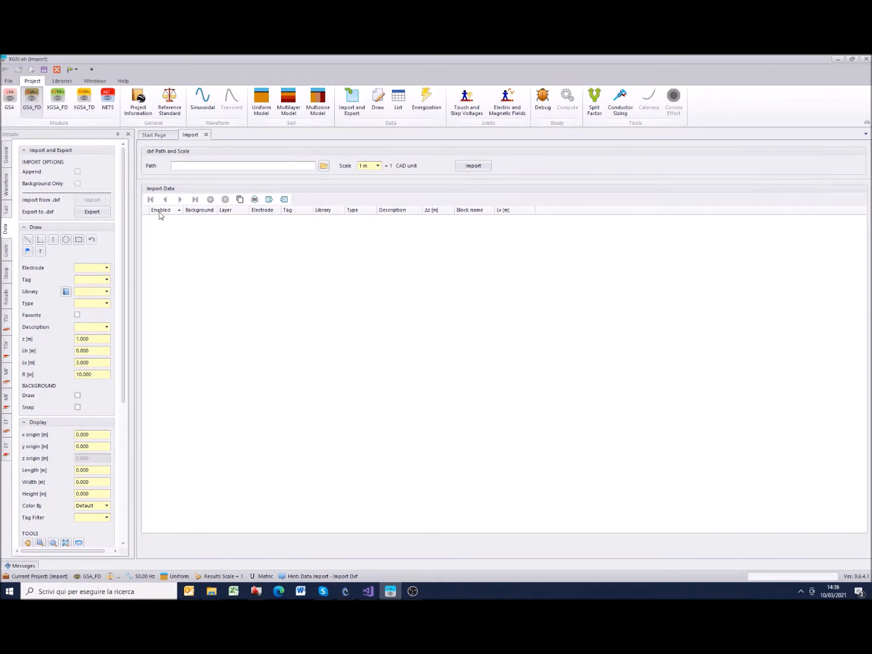
pyautogui.click(61, 81)
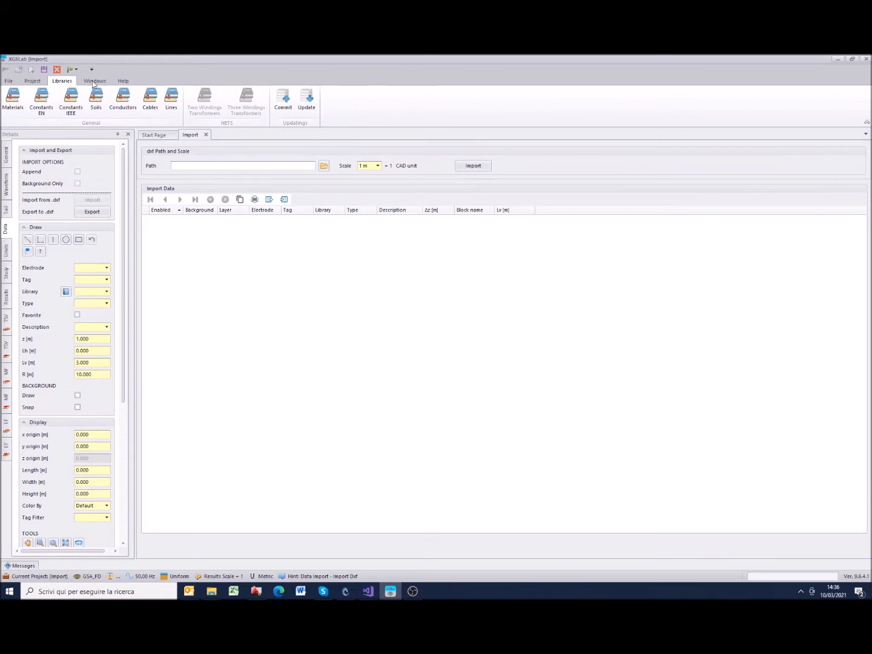
pyautogui.click(121, 103)
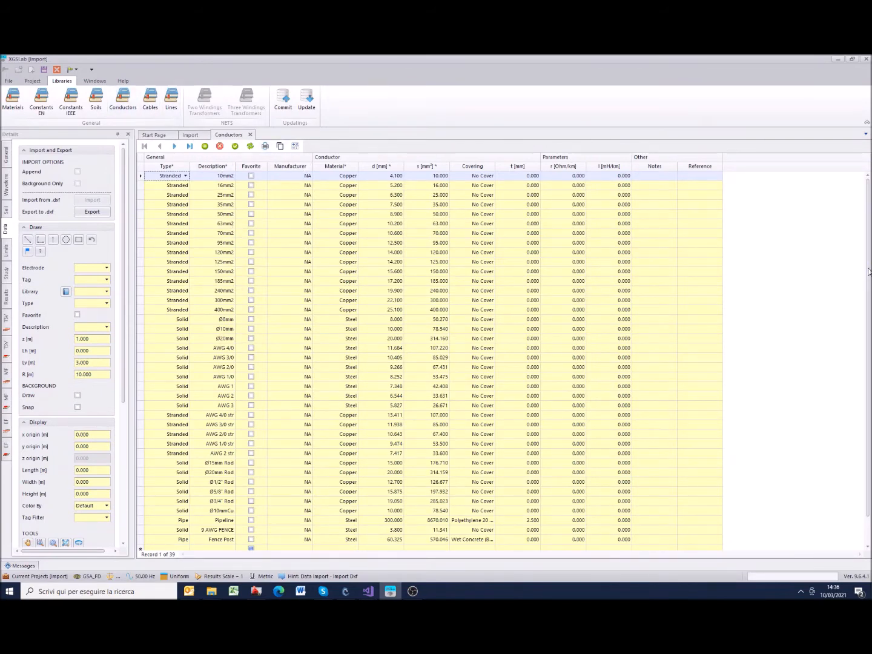
pyautogui.moveTo(869, 272); pyautogui.dragTo(871, 287)
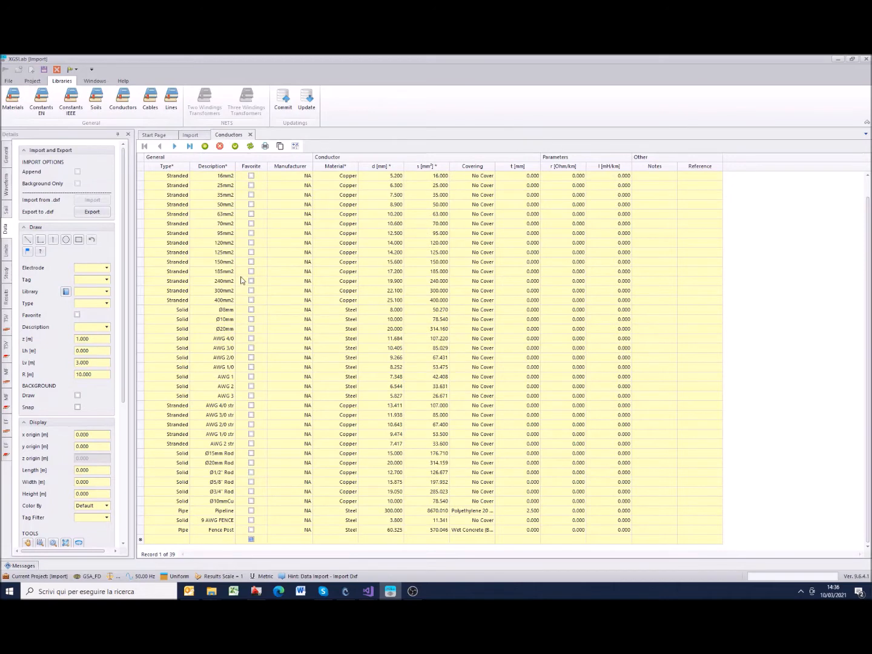
pyautogui.scroll(1, 231, 267)
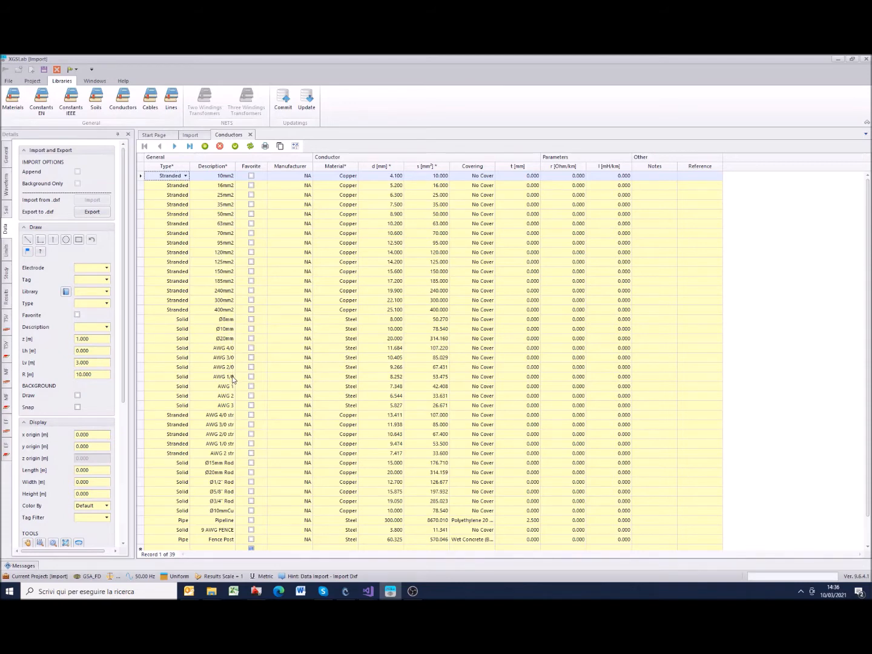
# Step: Return to the DXF import page and choose ImportDxf.dxf as the source file
pyautogui.click(190, 136)
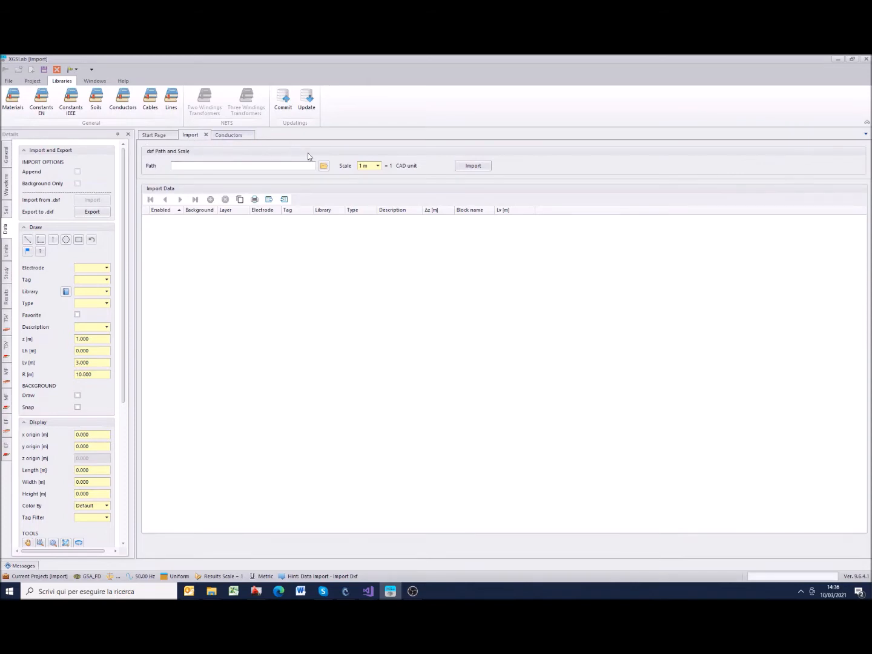
pyautogui.click(325, 166)
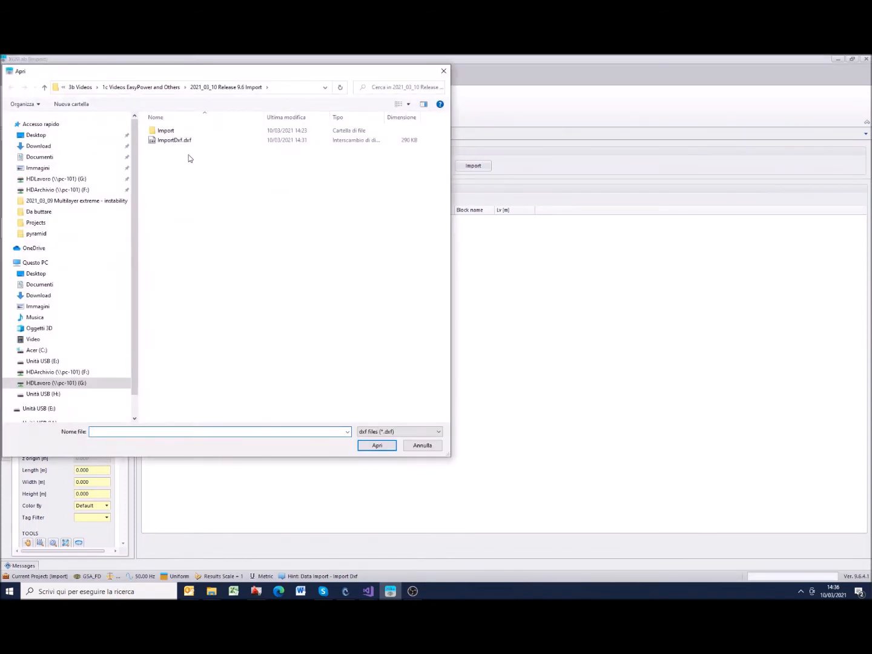
pyautogui.click(169, 141)
pyautogui.click(372, 446)
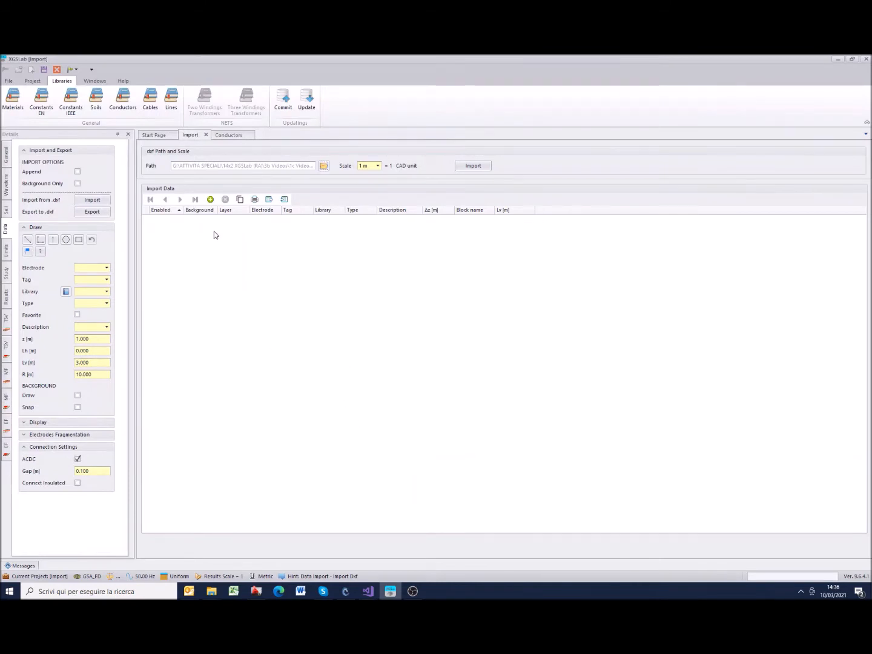
# Step: Add an import entry that brings in the Civil Works layer as background
pyautogui.click(211, 200)
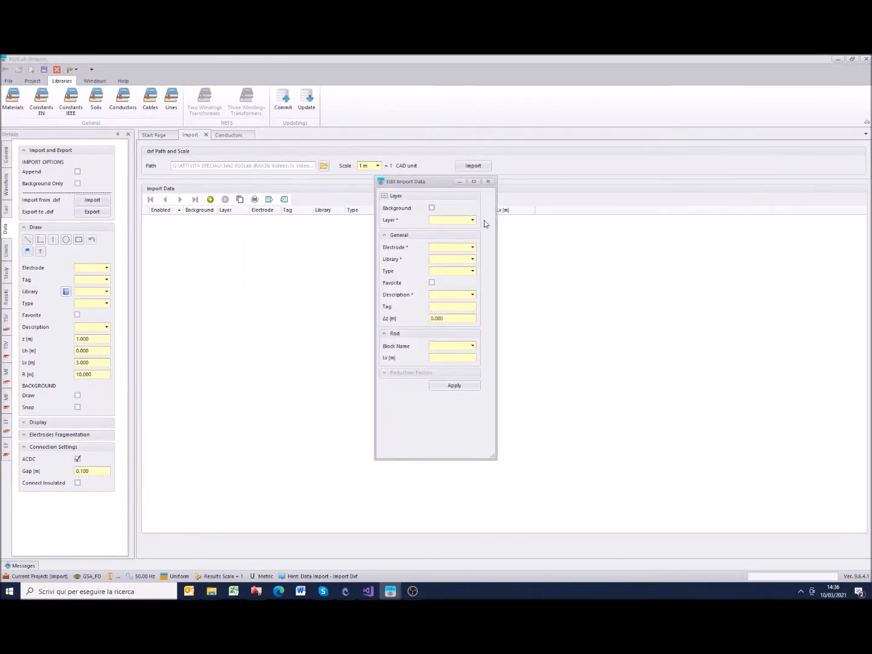
pyautogui.click(432, 208)
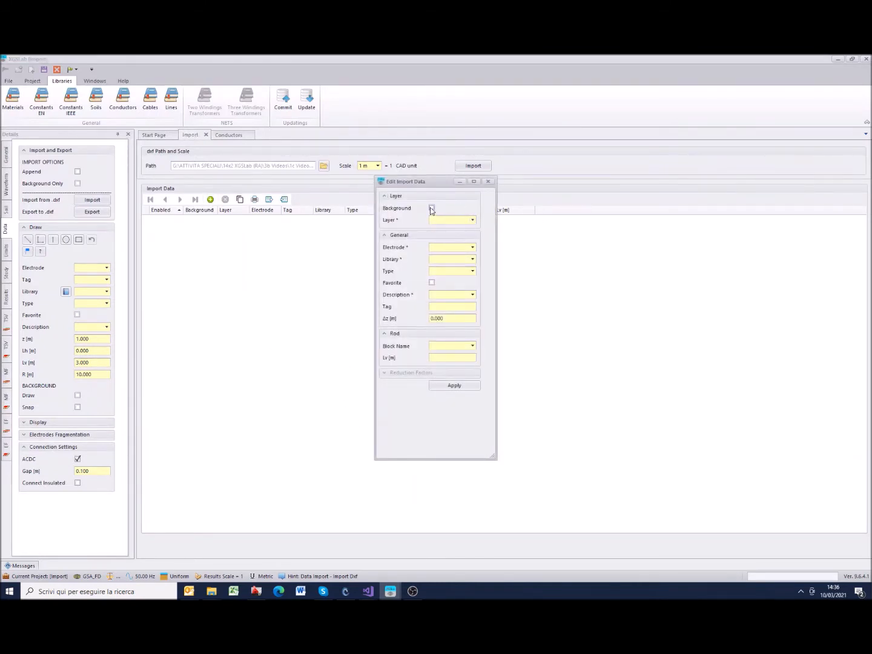
pyautogui.click(474, 221)
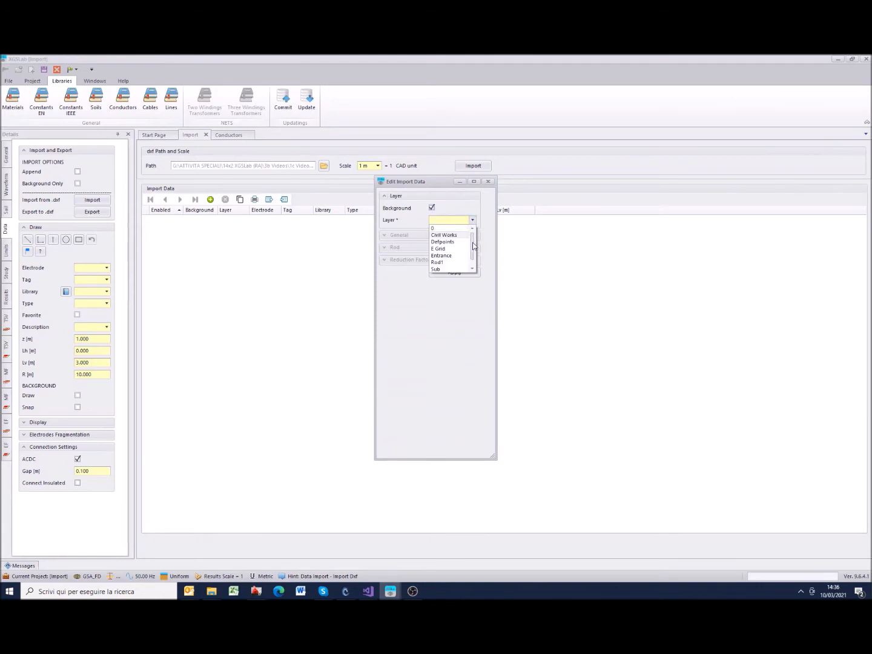
pyautogui.click(460, 235)
pyautogui.click(448, 273)
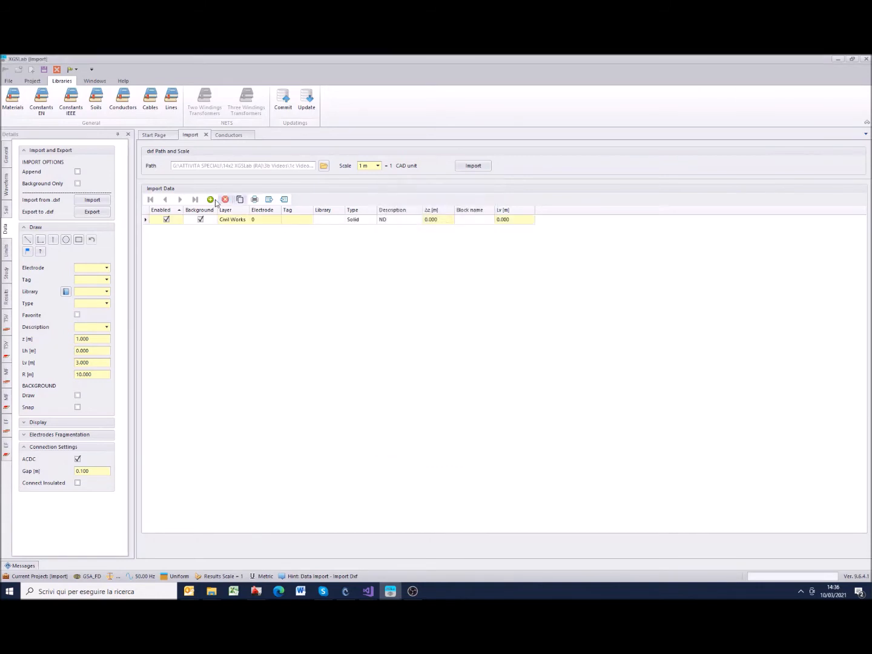
# Step: Start a new import entry for the Sub layer and assign it to electrode 1
pyautogui.click(240, 199)
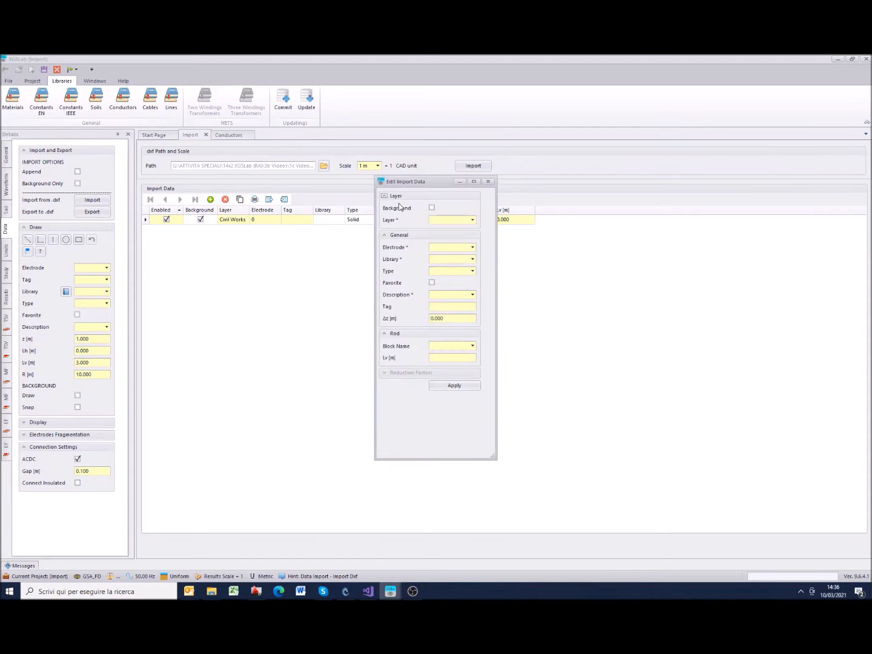
pyautogui.click(472, 220)
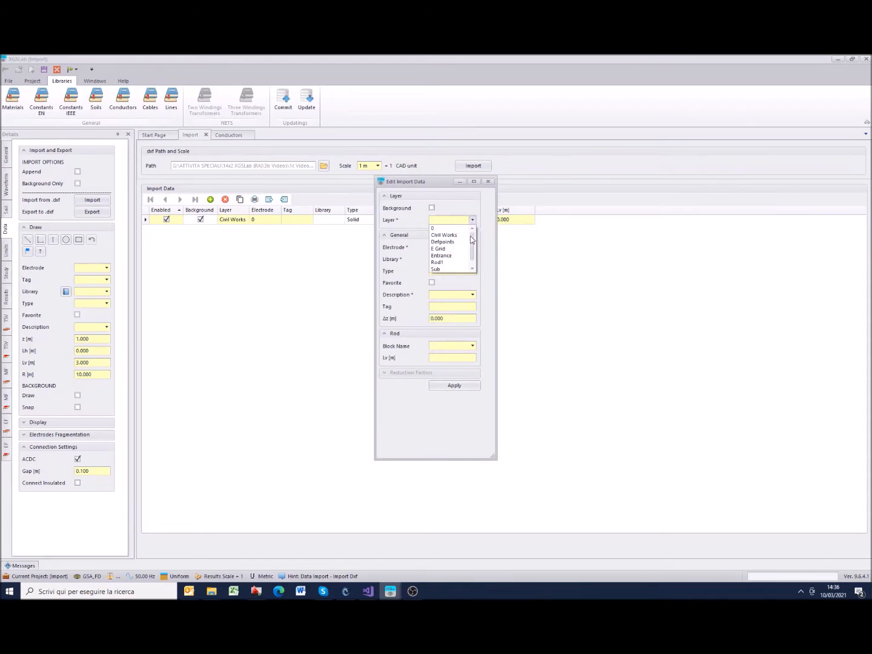
pyautogui.scroll(-2, 473, 252)
pyautogui.click(441, 265)
pyautogui.click(472, 247)
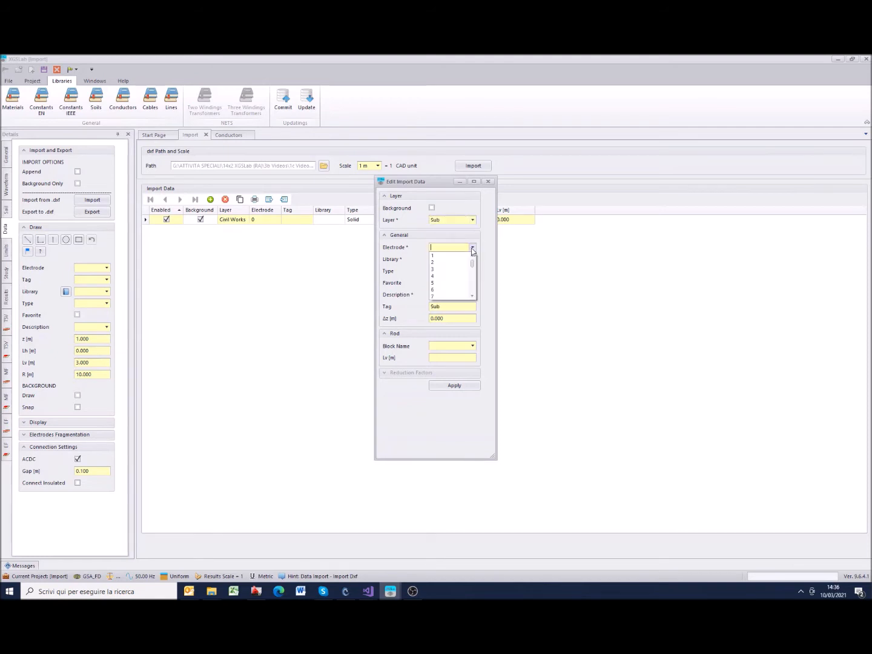
pyautogui.click(450, 258)
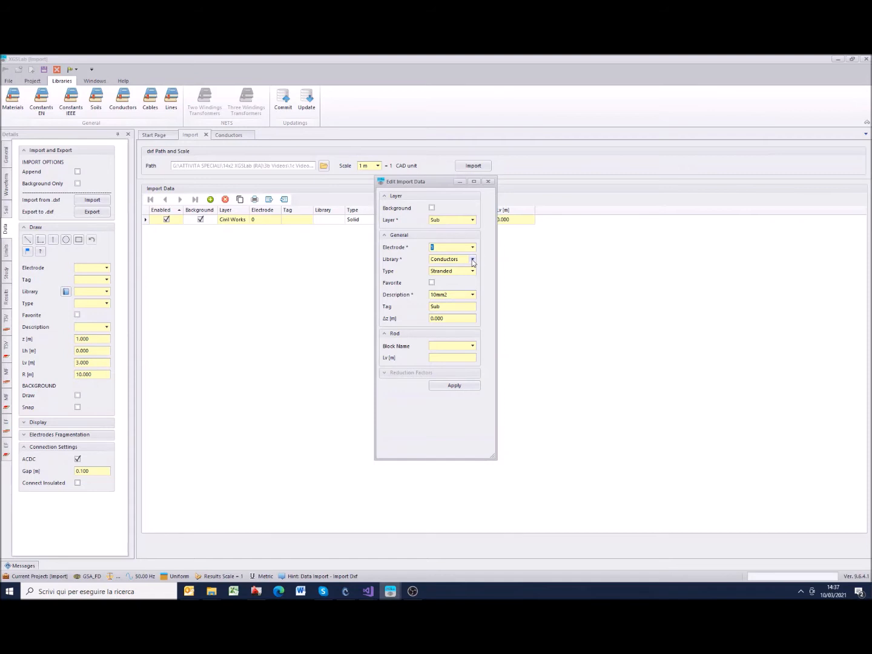
# Step: Complete the Sub entry with the 63mm2 stranded conductor from the Conductors library and a vertical shift of 1 m
pyautogui.click(473, 260)
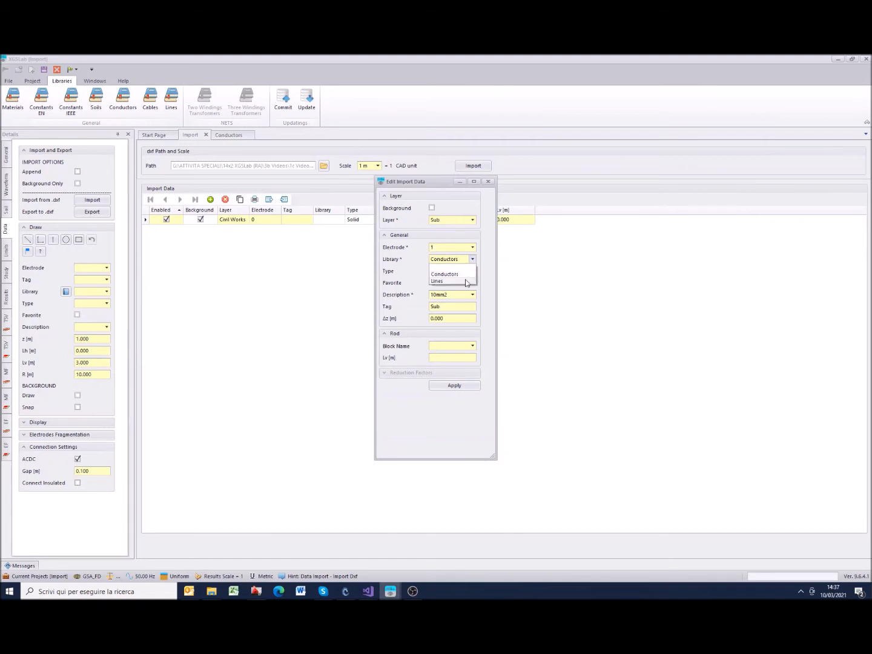
pyautogui.click(468, 275)
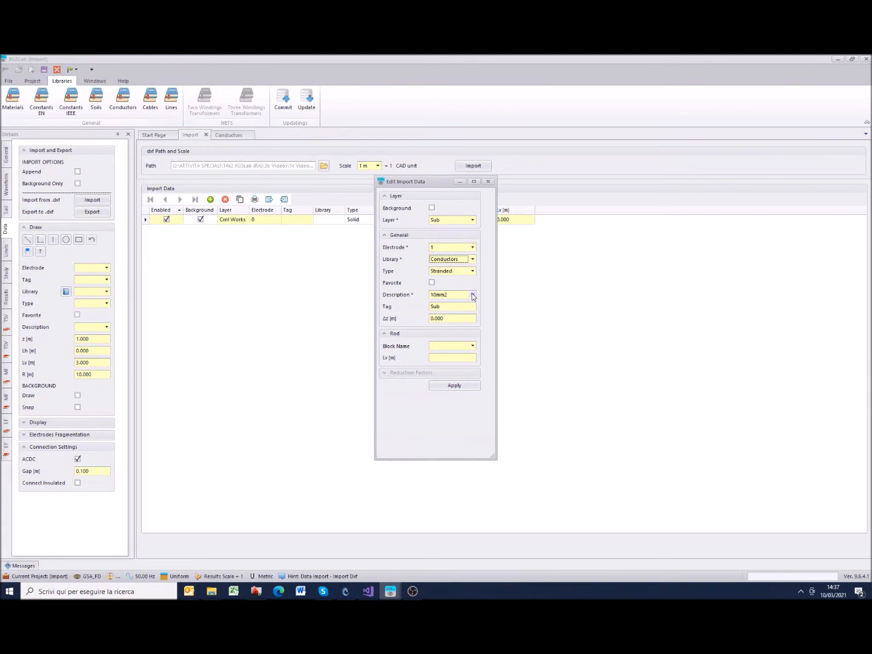
pyautogui.click(473, 295)
pyautogui.moveTo(474, 311); pyautogui.dragTo(471, 314)
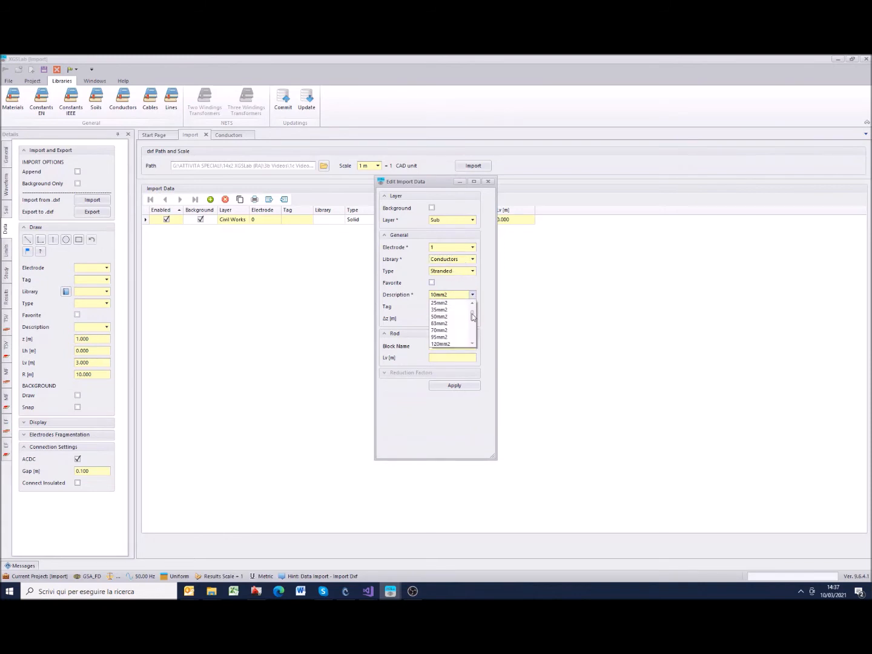
pyautogui.click(440, 324)
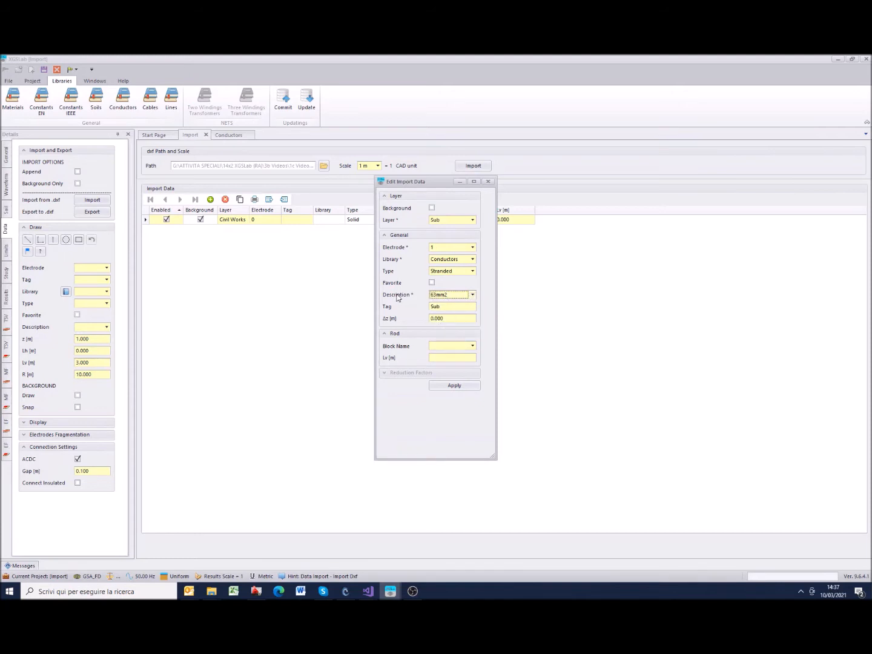
pyautogui.click(450, 319)
pyautogui.write('1')
pyautogui.click(455, 388)
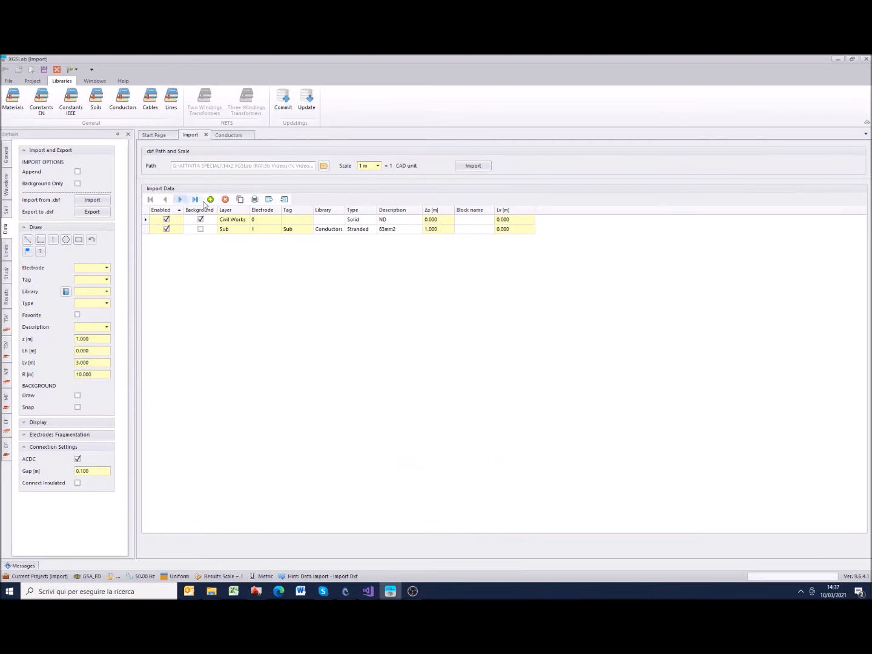
# Step: Start another import entry for the Sub_Perimeter layer, assigned to electrode 1
pyautogui.click(210, 200)
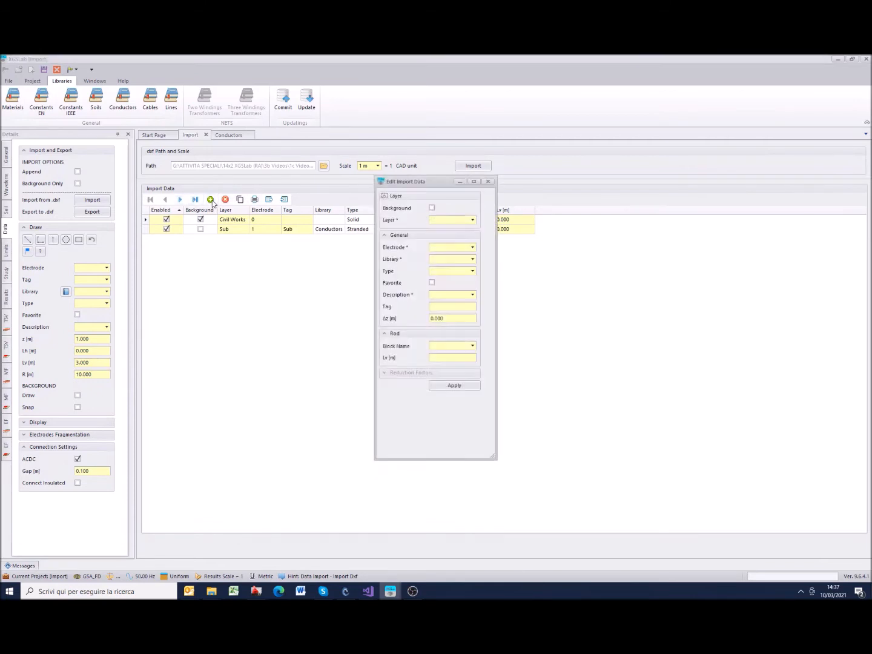
pyautogui.click(472, 220)
pyautogui.scroll(-2, 471, 247)
pyautogui.click(454, 269)
pyautogui.click(472, 247)
pyautogui.click(458, 267)
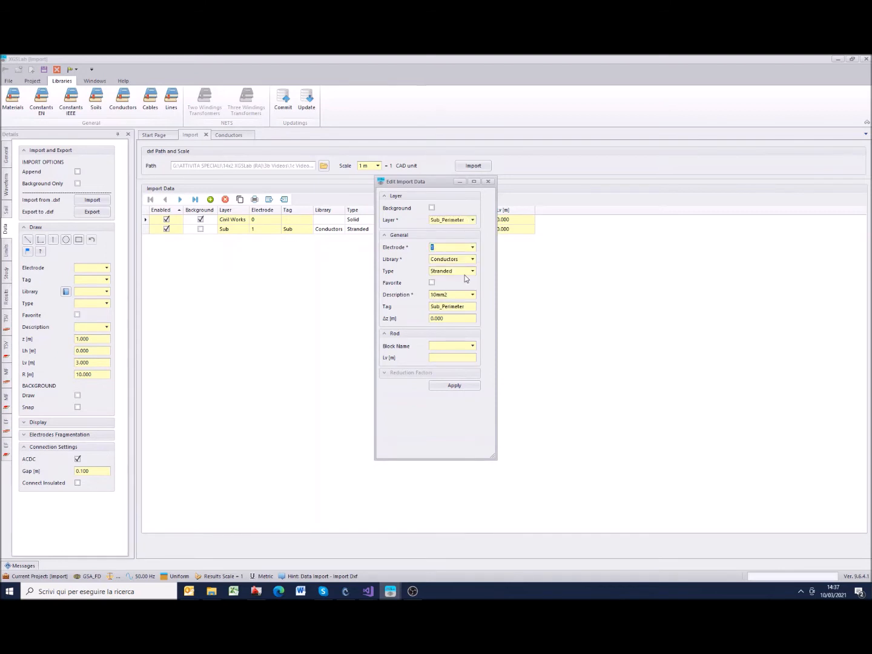
# Step: Complete the Sub_Perimeter entry with the 120mm2 stranded conductor and a 1 m vertical shift, and widen the Layer column
pyautogui.click(473, 295)
pyautogui.scroll(-1, 474, 320)
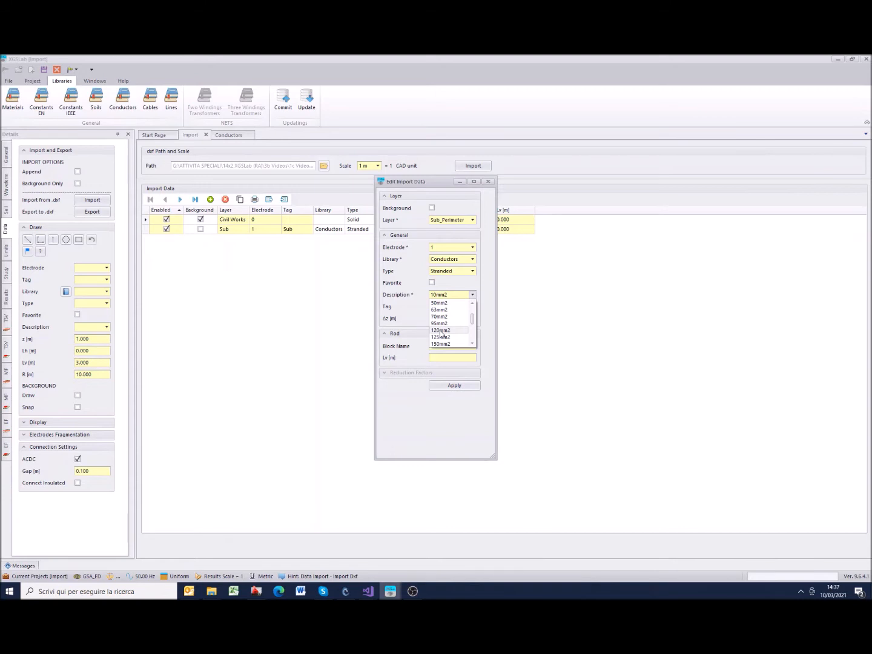
pyautogui.click(440, 330)
pyautogui.click(444, 319)
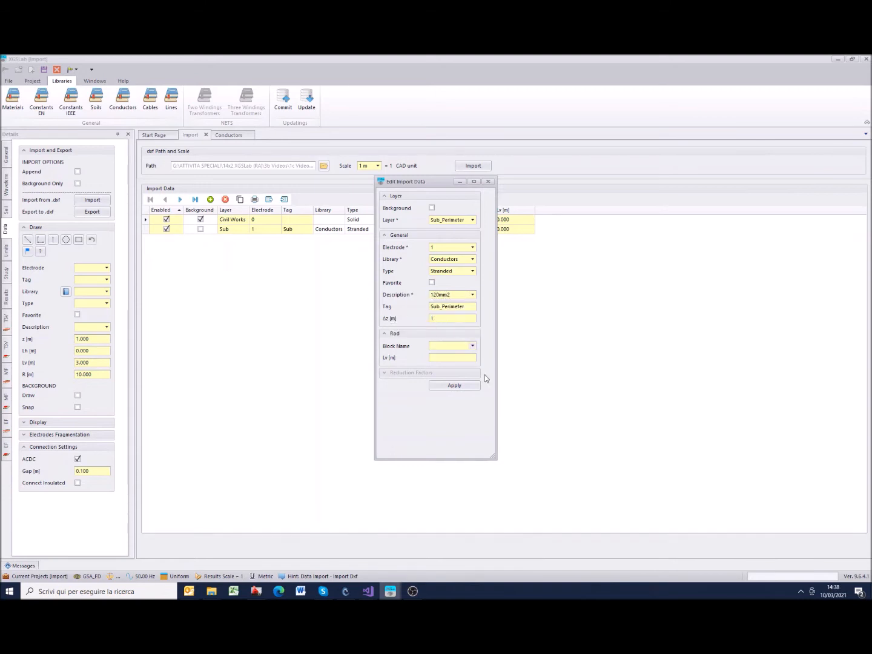
pyautogui.click(447, 387)
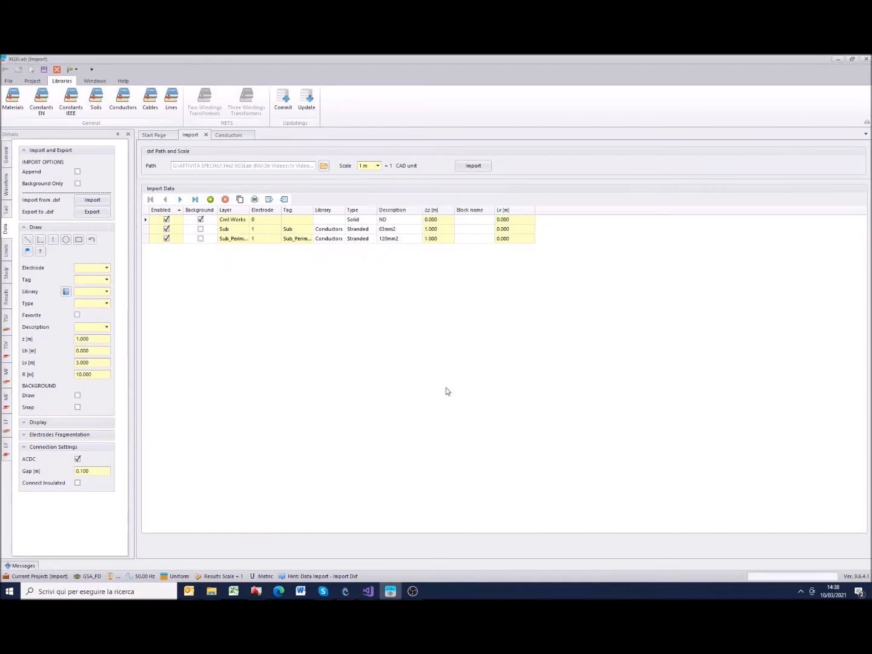
pyautogui.moveTo(247, 210); pyautogui.dragTo(255, 209)
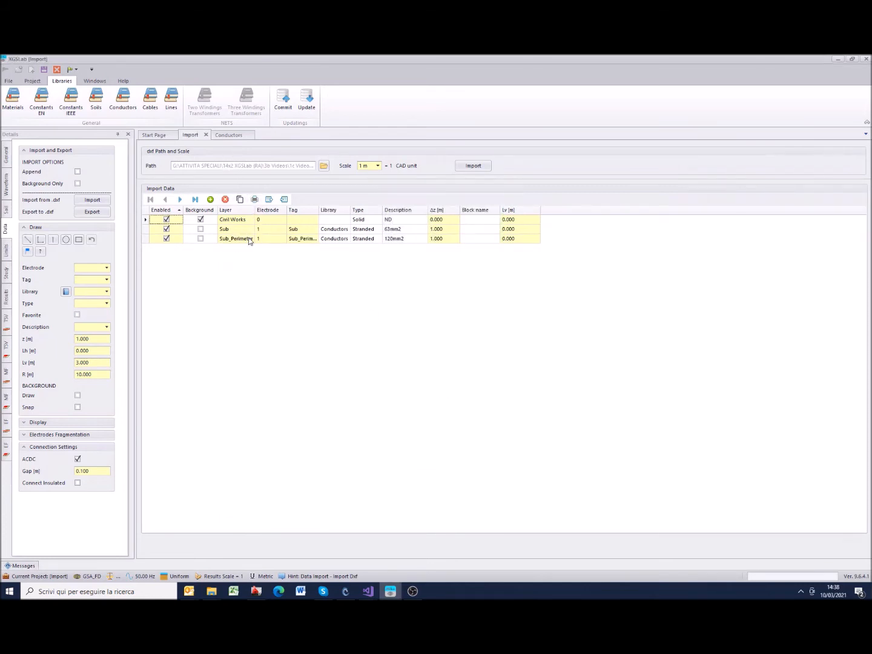
# Step: Mark the stranded 120mm2, 63mm2, 70mm2 and 50mm2 copper conductors as favorites in the Conductors library
pyautogui.click(225, 136)
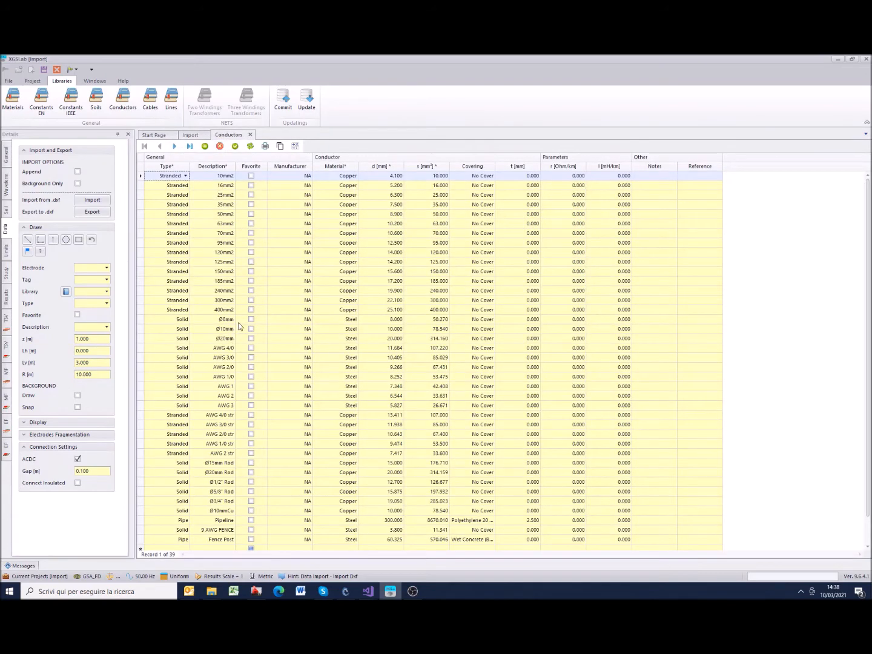
pyautogui.click(138, 253)
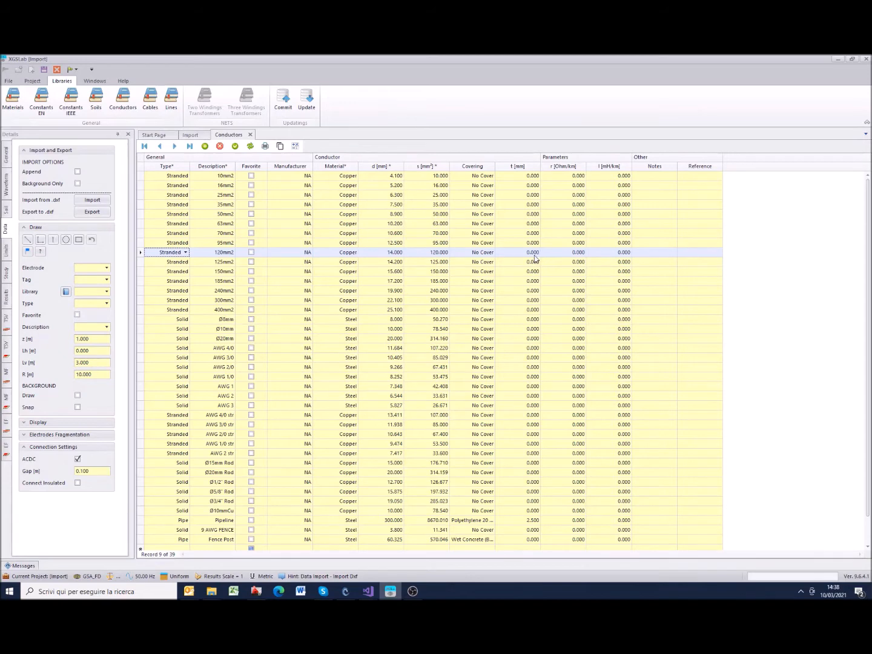
pyautogui.click(252, 252)
pyautogui.click(252, 253)
pyautogui.click(251, 225)
pyautogui.click(252, 224)
pyautogui.click(252, 233)
pyautogui.click(252, 234)
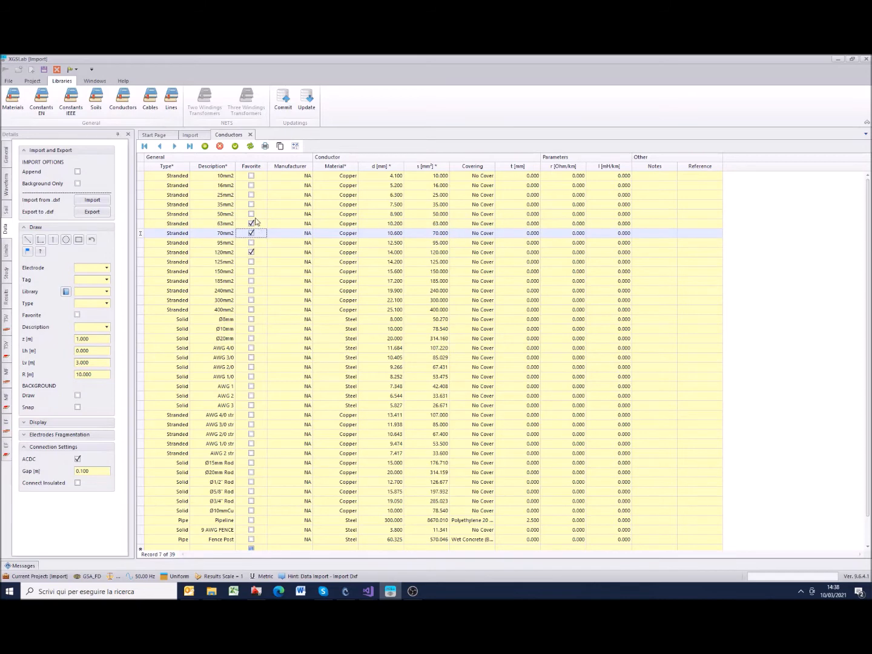
pyautogui.click(251, 214)
pyautogui.click(251, 215)
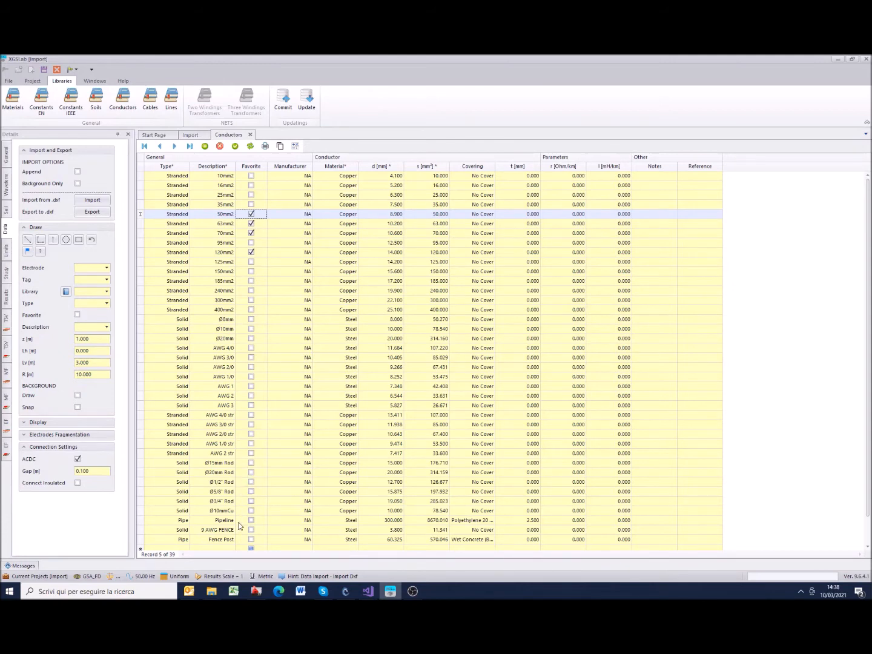
# Step: Mark the solid Ø20mm Rod, Ø15mm Rod, Ø10mmCu, Ø20mm and Ø10mm conductors as favorites and save the library changes
pyautogui.click(252, 473)
pyautogui.click(252, 463)
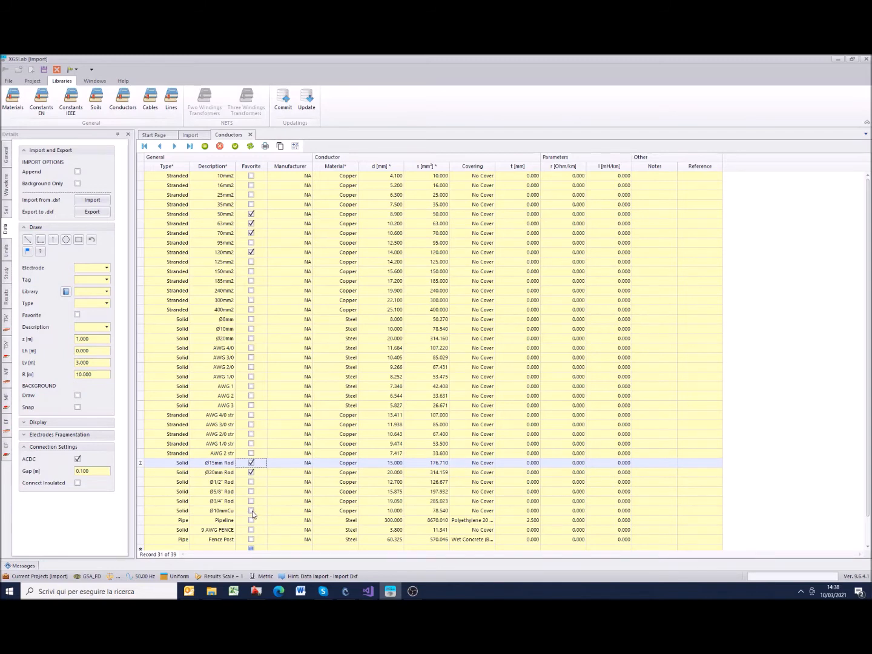
pyautogui.click(252, 512)
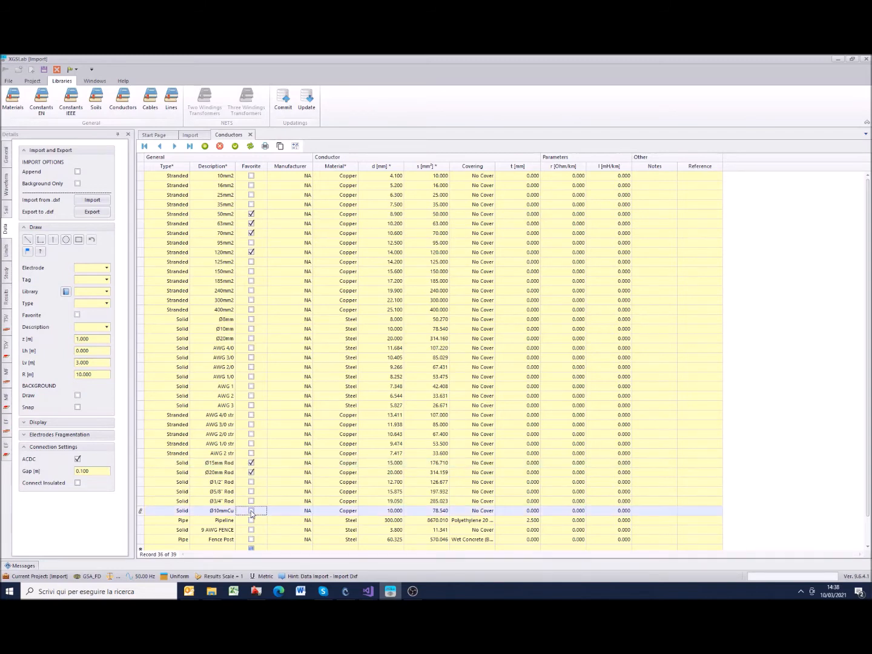
pyautogui.click(252, 329)
pyautogui.click(252, 319)
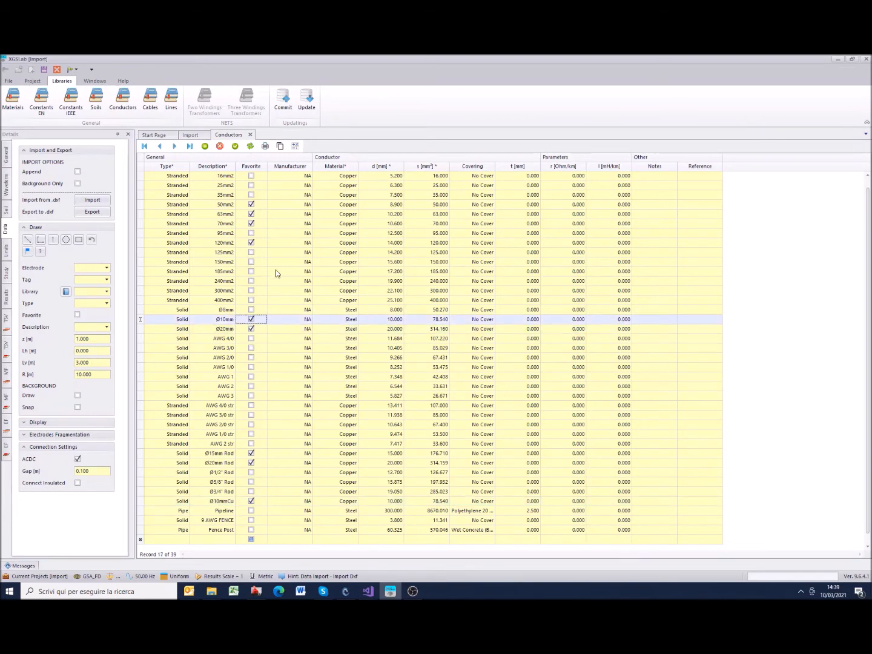
pyautogui.click(235, 146)
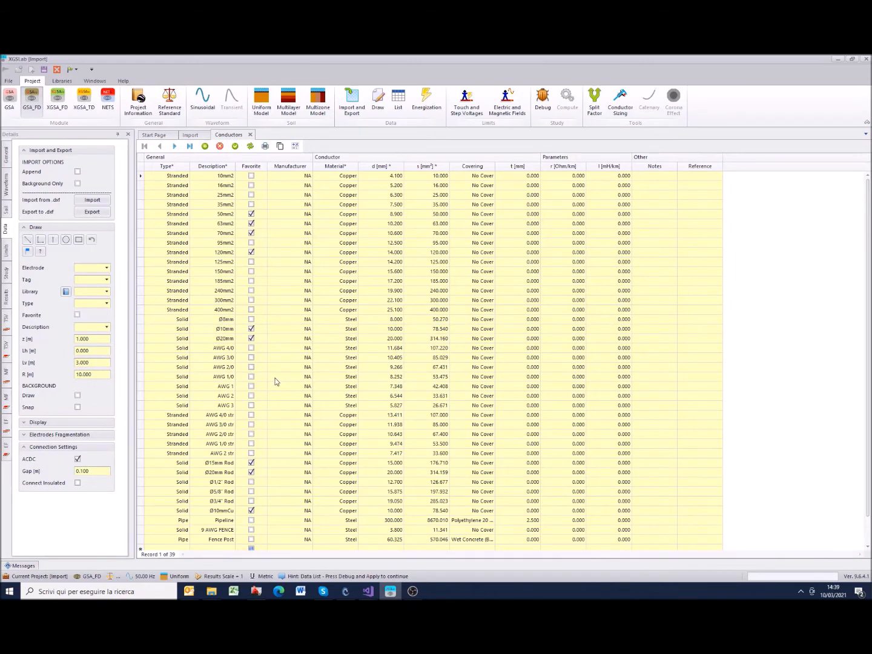
# Step: Return to the import data and start an entry for the Rod1 layer, assigned to electrode 1
pyautogui.click(190, 135)
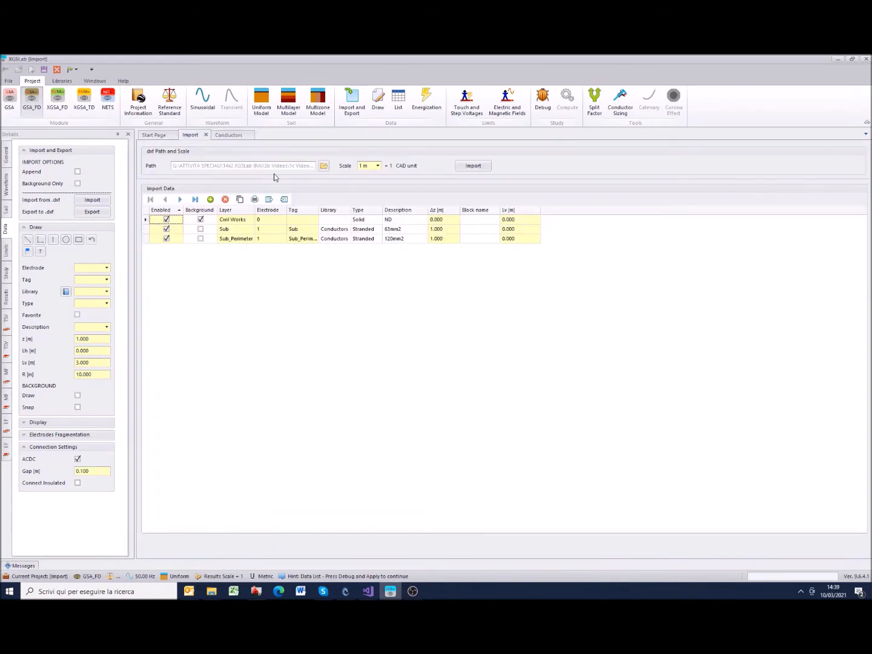
pyautogui.click(210, 199)
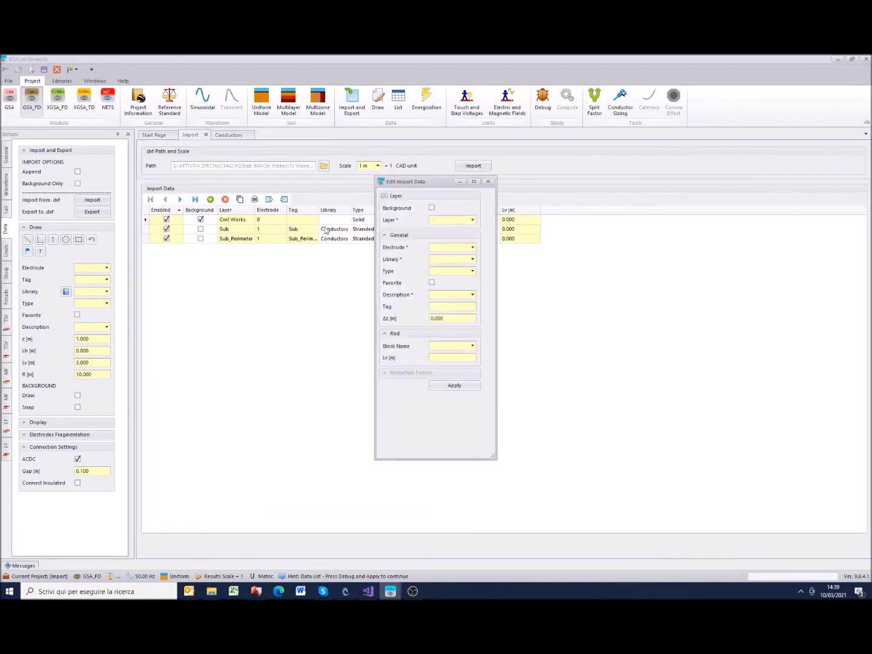
pyautogui.click(472, 220)
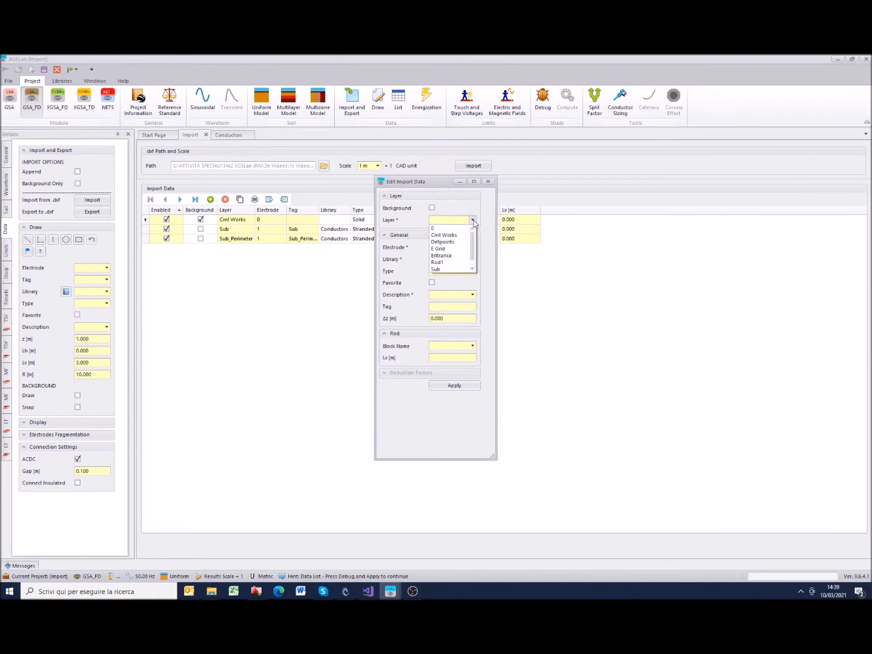
pyautogui.moveTo(472, 249); pyautogui.dragTo(472, 254)
pyautogui.click(446, 255)
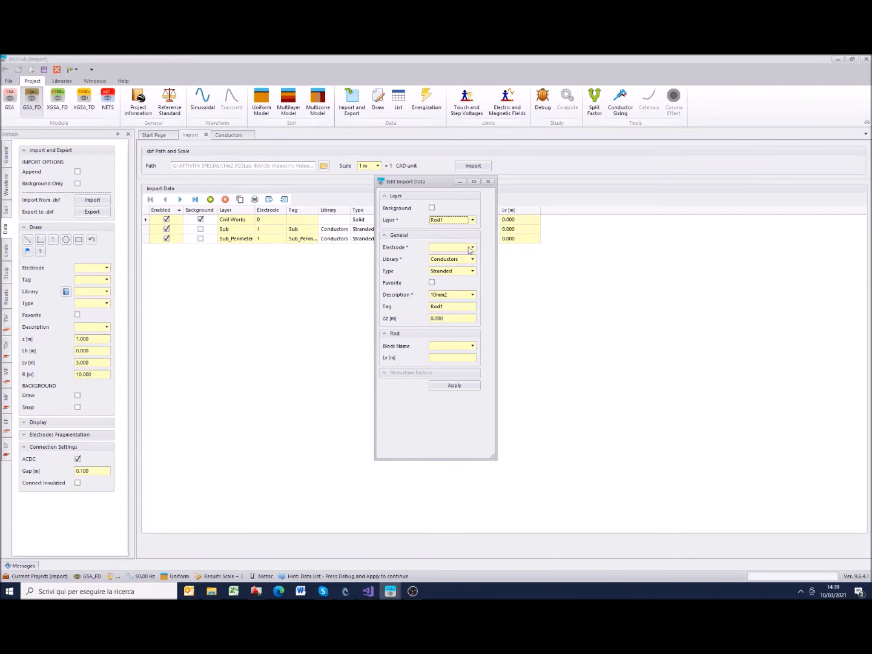
pyautogui.click(473, 248)
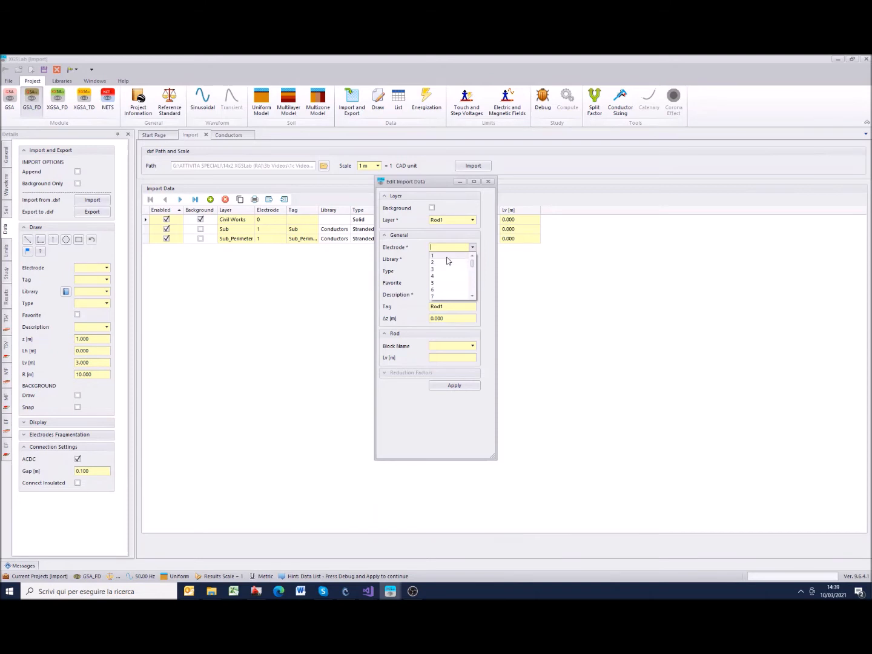
pyautogui.click(446, 256)
# Step: Complete the Rod1 entry with the Conductors library, Solid type, favorites filter and Ø20mm Rod description
pyautogui.click(472, 259)
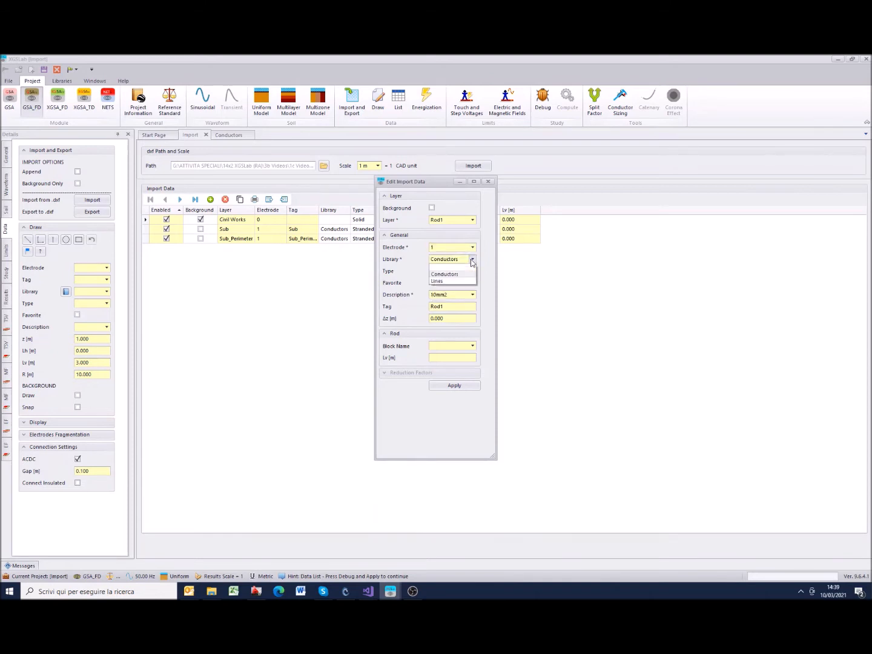
pyautogui.click(468, 274)
pyautogui.click(473, 272)
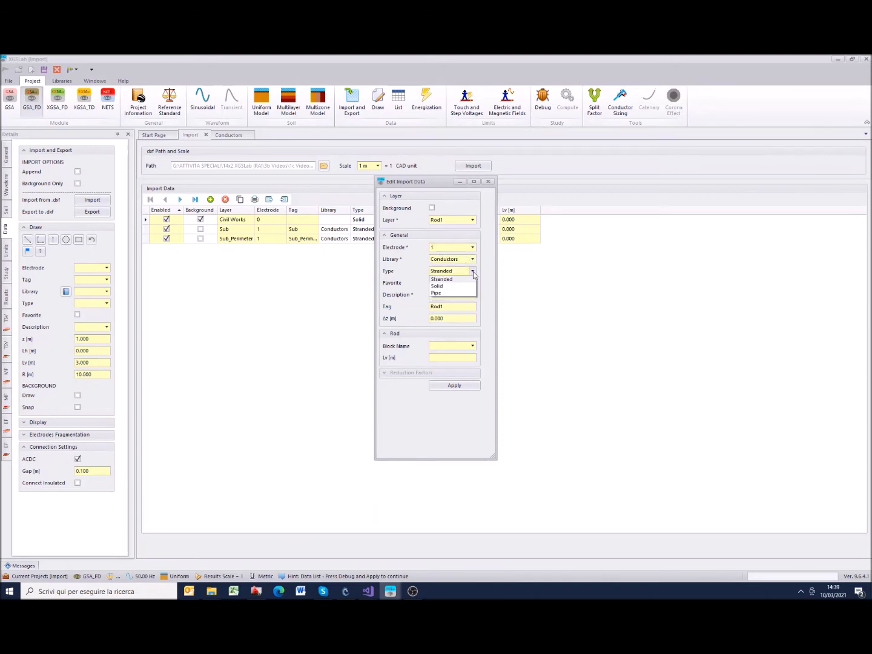
pyautogui.click(459, 286)
pyautogui.click(432, 283)
pyautogui.click(472, 295)
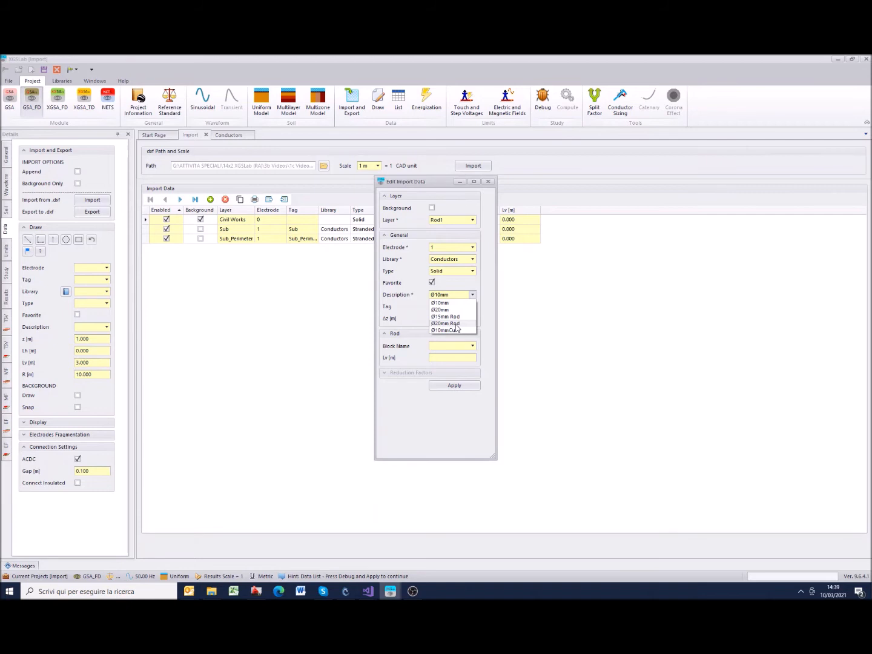
pyautogui.click(457, 325)
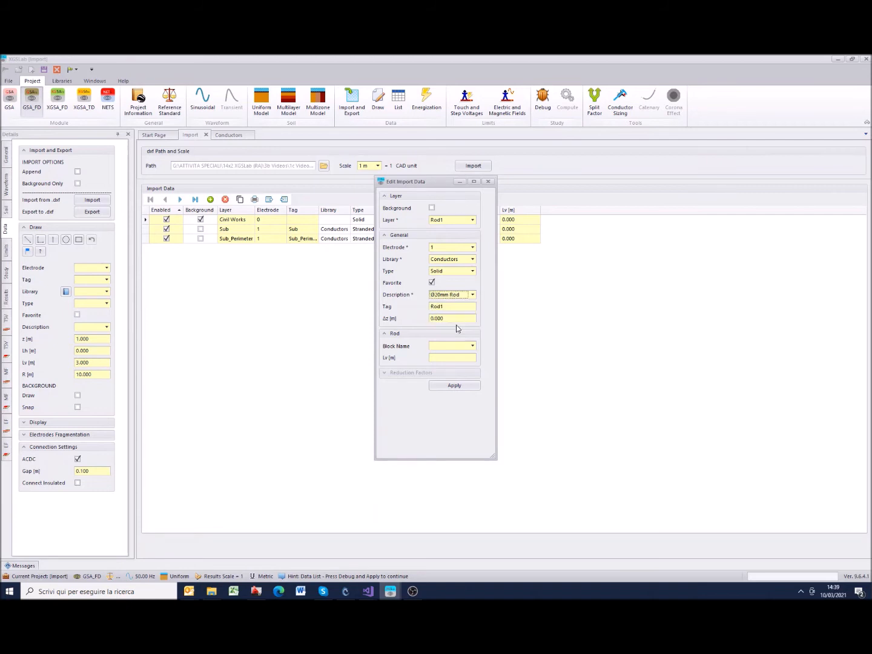
pyautogui.click(454, 318)
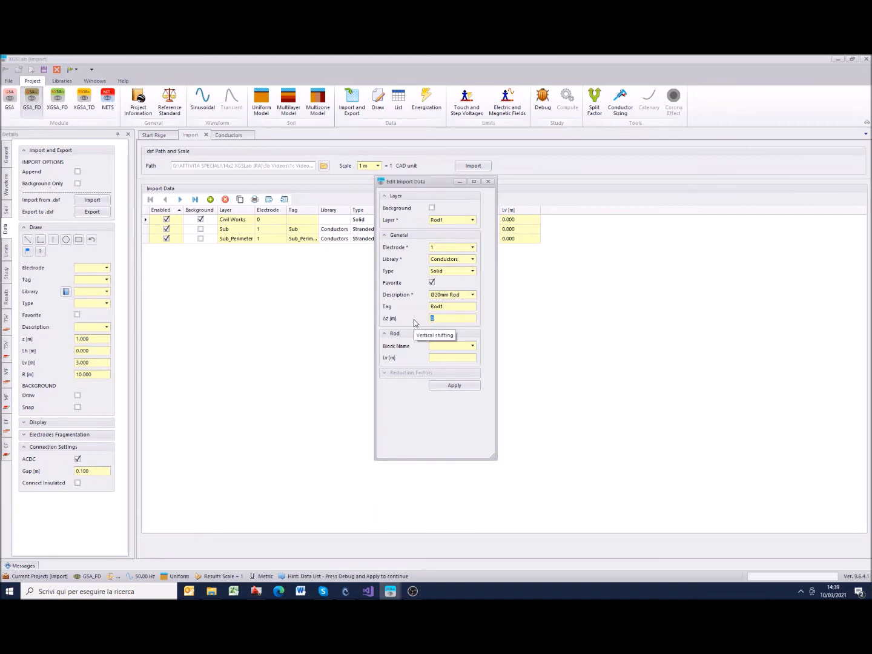
pyautogui.click(454, 386)
# Step: Inspect the Ø20mm Rod record in the Conductors library to check its material
pyautogui.click(228, 135)
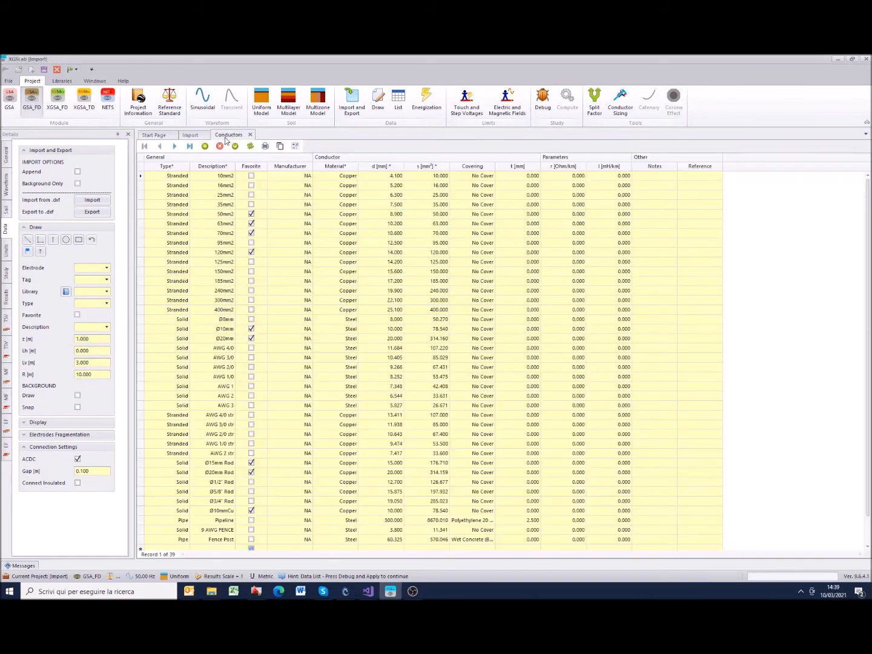
pyautogui.click(144, 473)
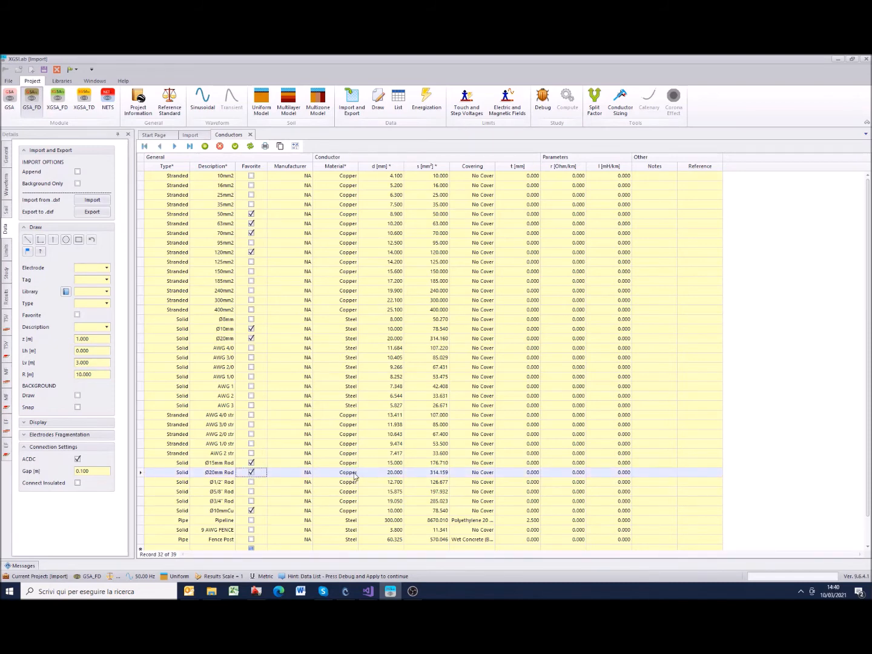
# Step: Return to the import data and start an entry for the Entrance layer, assigned to electrode 2
pyautogui.click(190, 135)
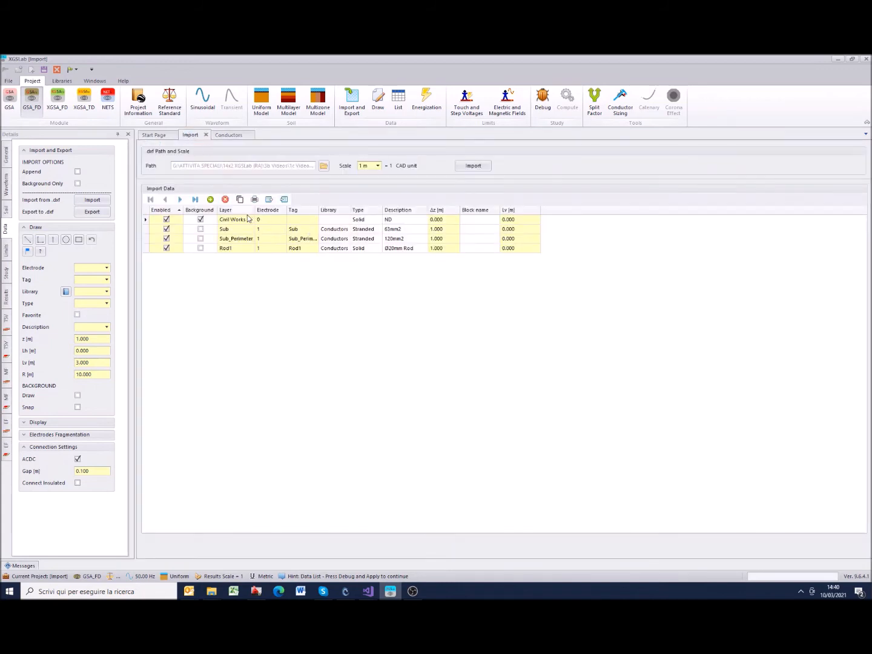
pyautogui.click(209, 199)
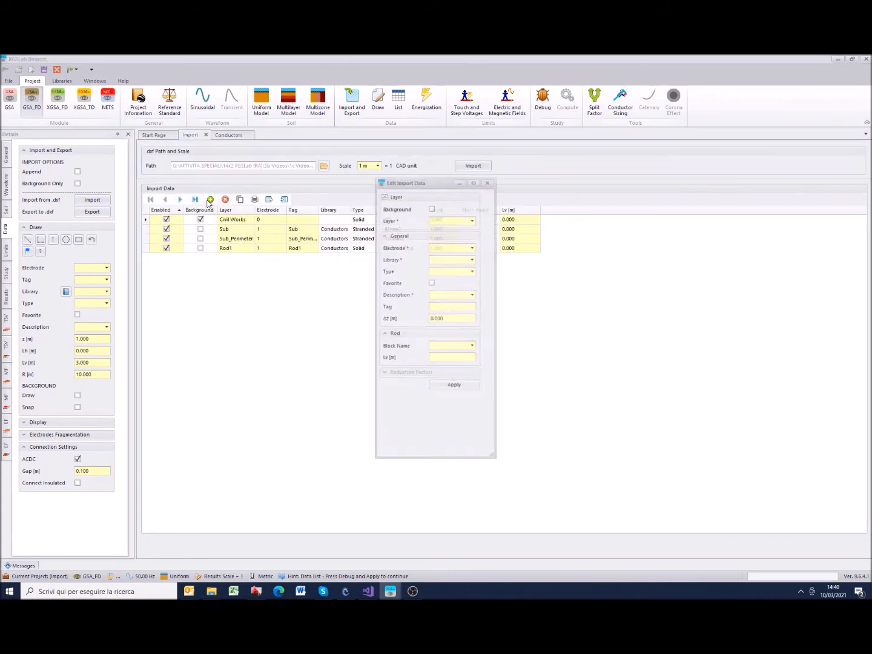
pyautogui.click(473, 220)
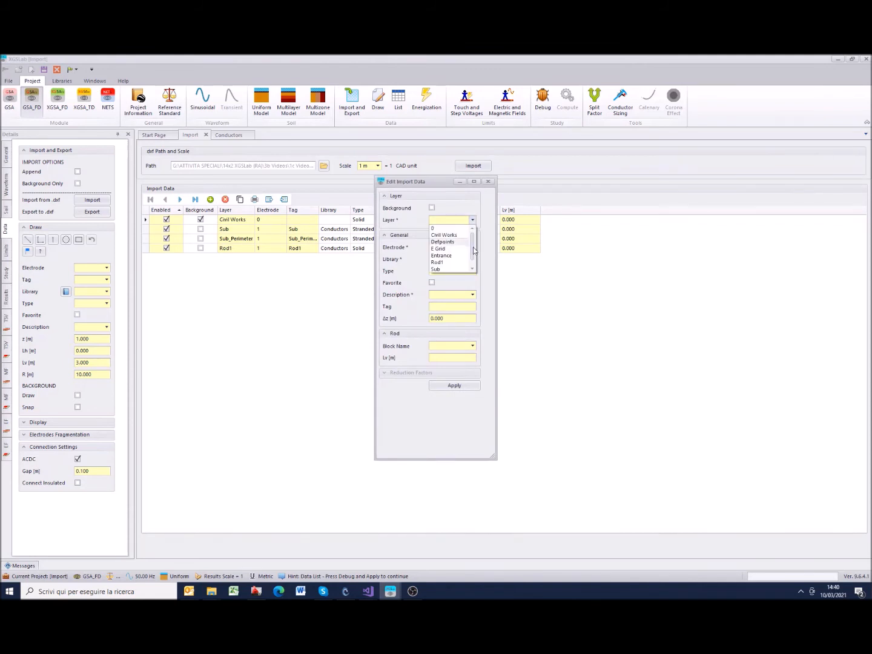
pyautogui.click(460, 249)
pyautogui.click(473, 247)
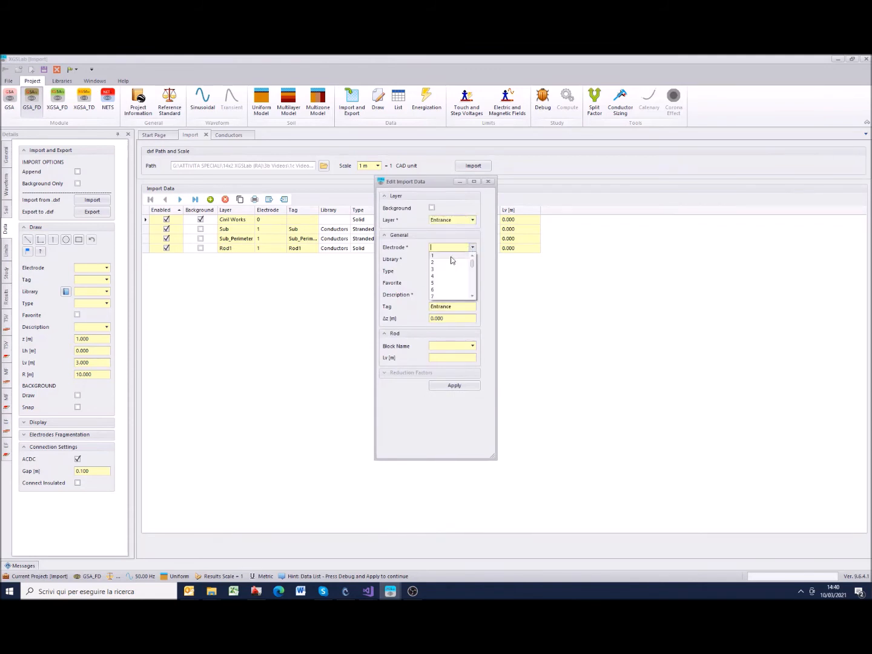
pyautogui.click(452, 261)
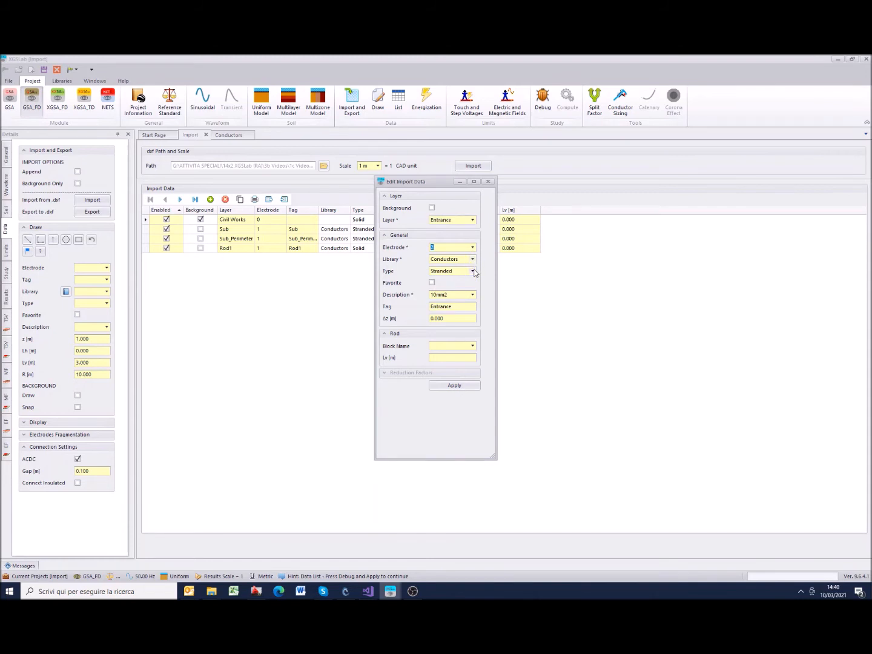
# Step: Complete the Entrance entry with the favorite stranded 50mm2 conductor and a Δz of 1 m, and apply it
pyautogui.click(473, 295)
pyautogui.click(432, 282)
pyautogui.click(473, 295)
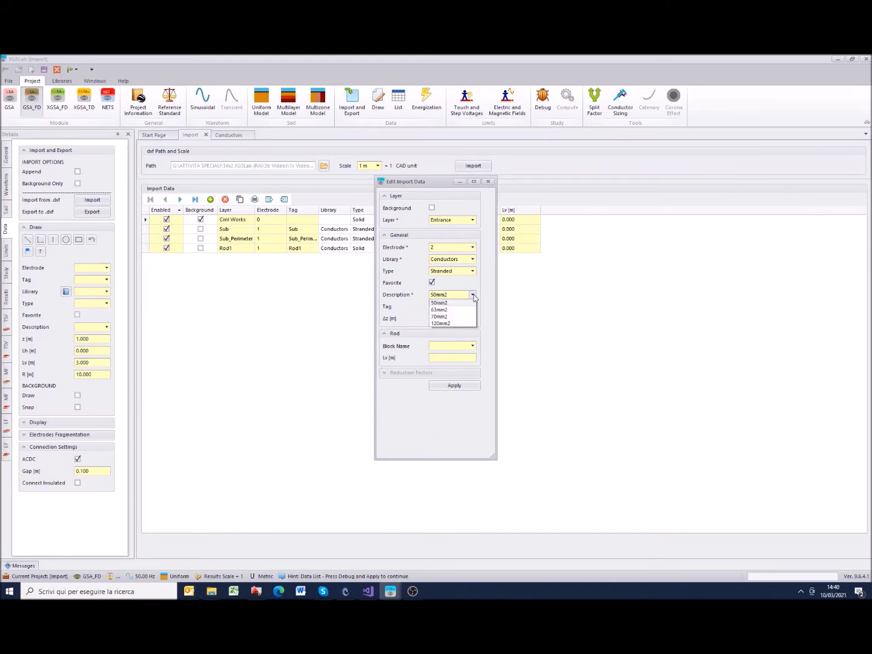
pyautogui.click(445, 303)
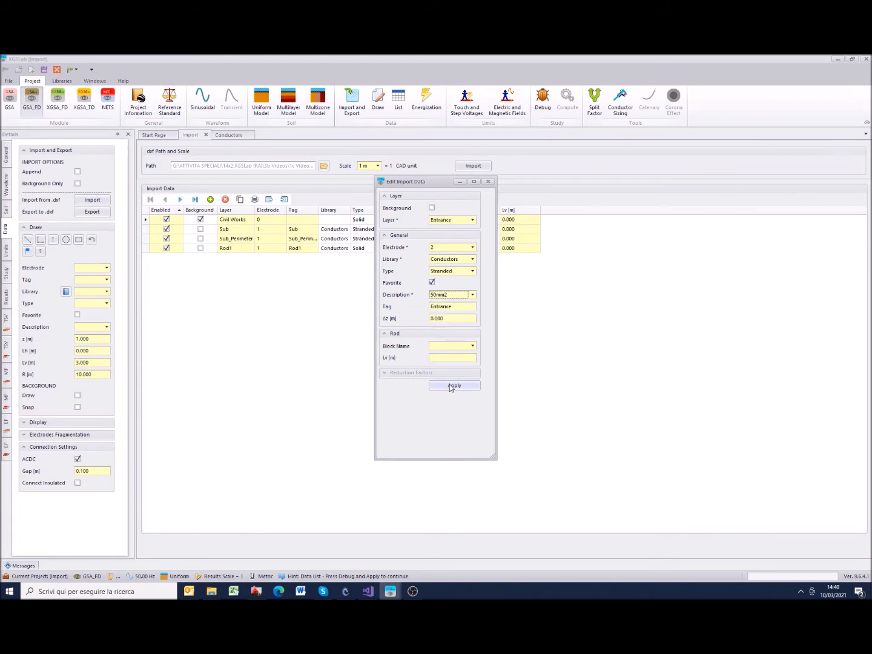
pyautogui.click(449, 318)
pyautogui.write('1')
pyautogui.click(448, 386)
# Step: Start a second import entry for the Entrance layer, assigned to electrode 2
pyautogui.click(211, 200)
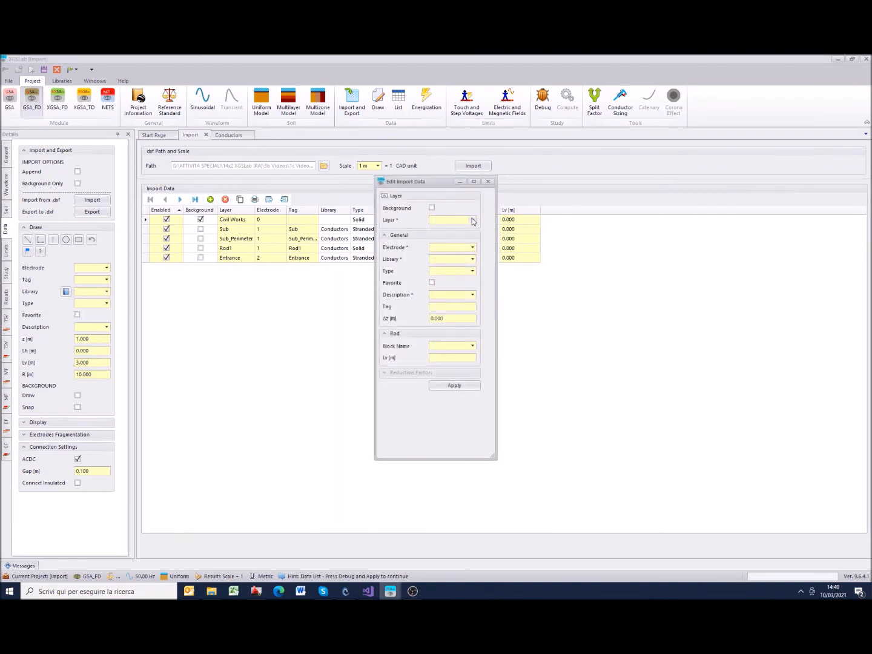
pyautogui.click(473, 221)
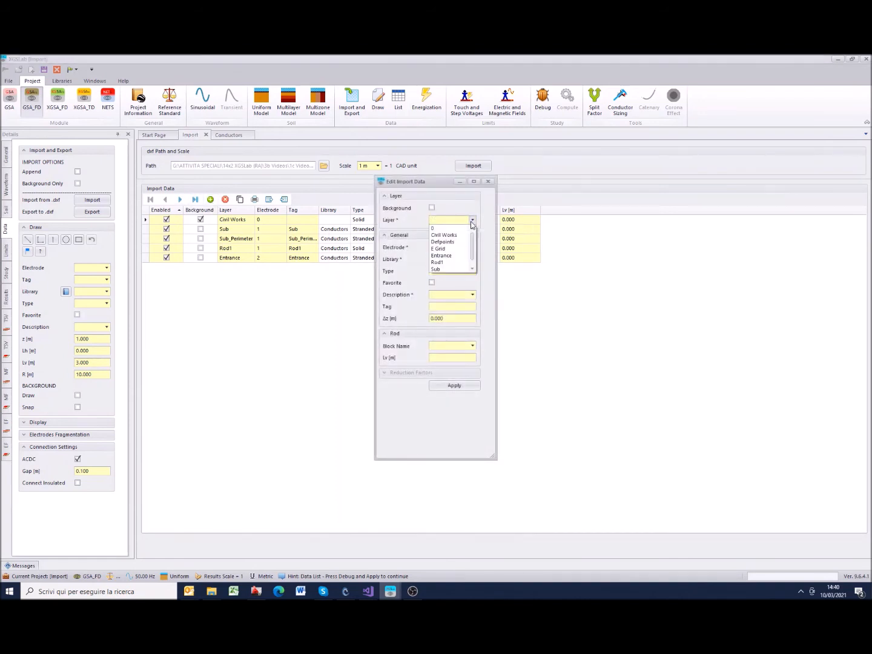
pyautogui.click(458, 255)
pyautogui.click(472, 247)
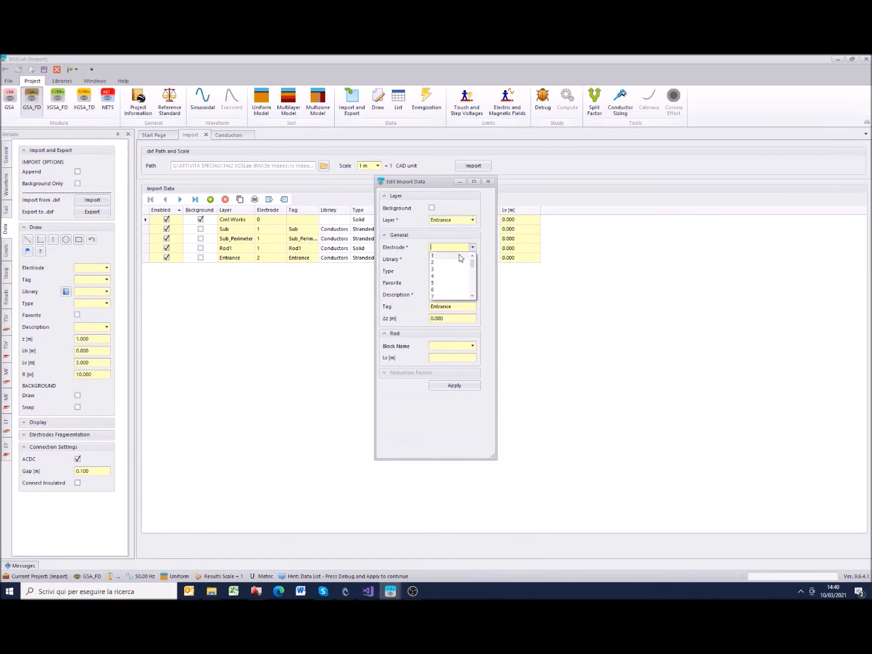
pyautogui.click(455, 263)
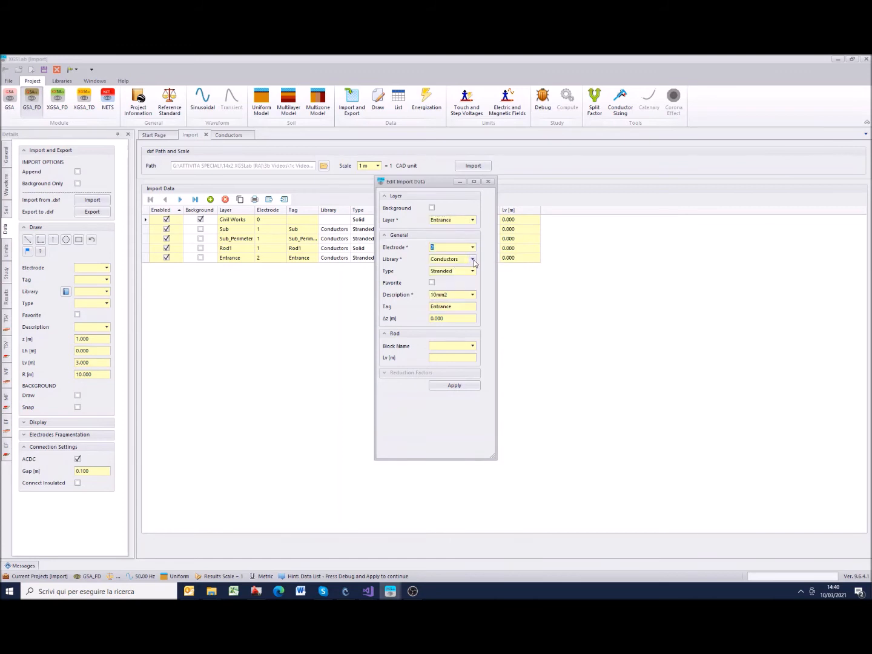
# Step: Set the second Entrance entry's conductor to Solid type, filtered to favorites, with the Ø20mm description
pyautogui.click(474, 272)
pyautogui.click(461, 284)
pyautogui.click(432, 283)
pyautogui.click(473, 294)
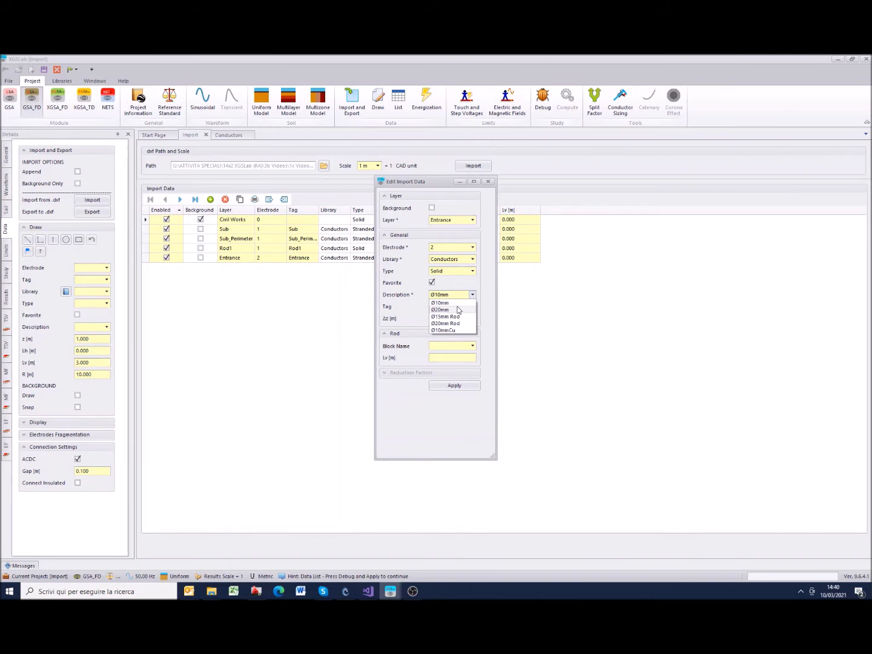
pyautogui.click(457, 307)
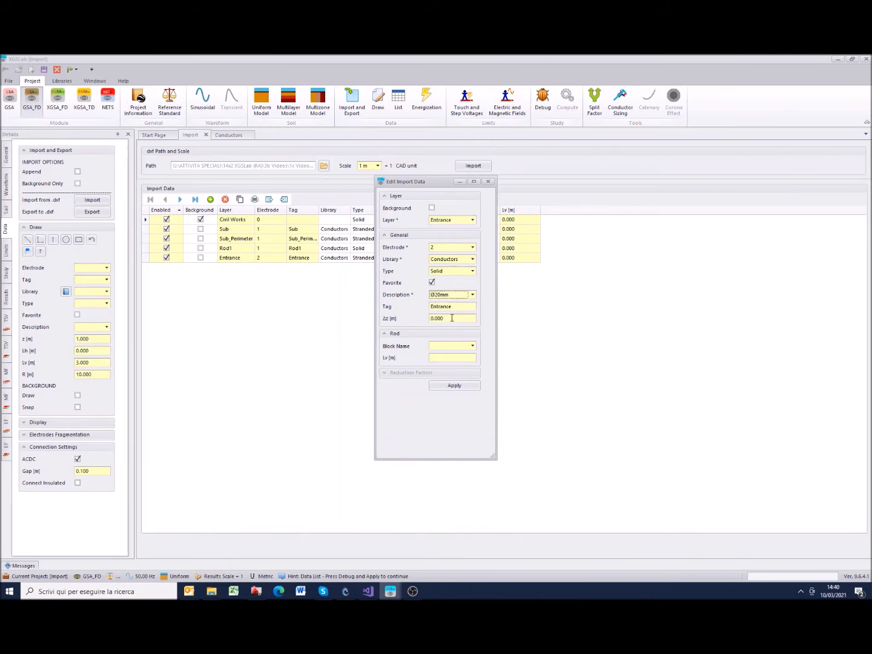
# Step: Give the second Entrance entry a Δz of 1 m and the Long Rod block with Lv 10 m, and apply it
pyautogui.click(450, 318)
pyautogui.write('1')
pyautogui.click(472, 347)
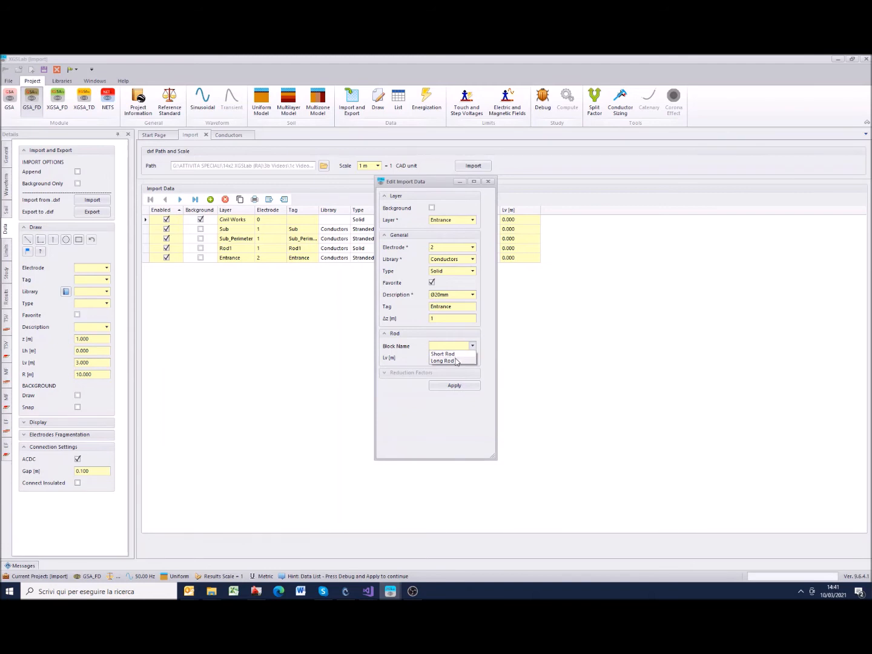
pyautogui.click(459, 361)
pyautogui.click(448, 358)
pyautogui.write('10')
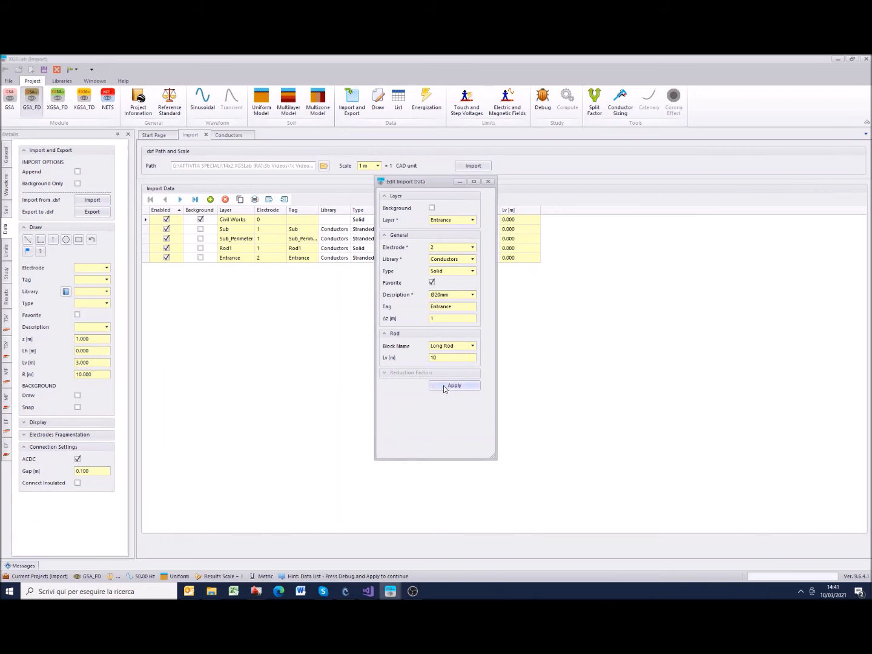
pyautogui.click(443, 386)
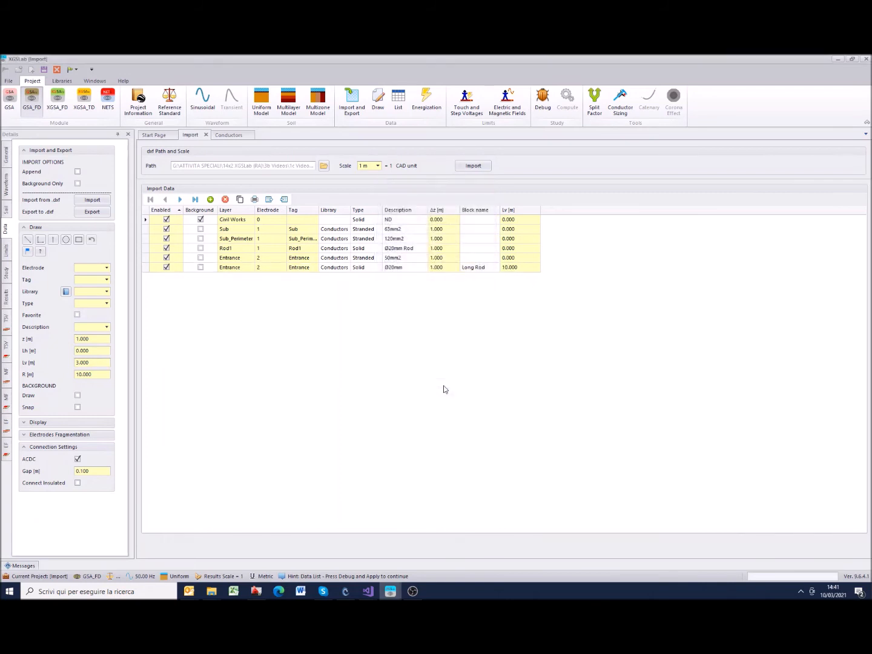
# Step: Start a third import entry for the Entrance layer, assigned to electrode 2
pyautogui.click(210, 200)
pyautogui.click(473, 220)
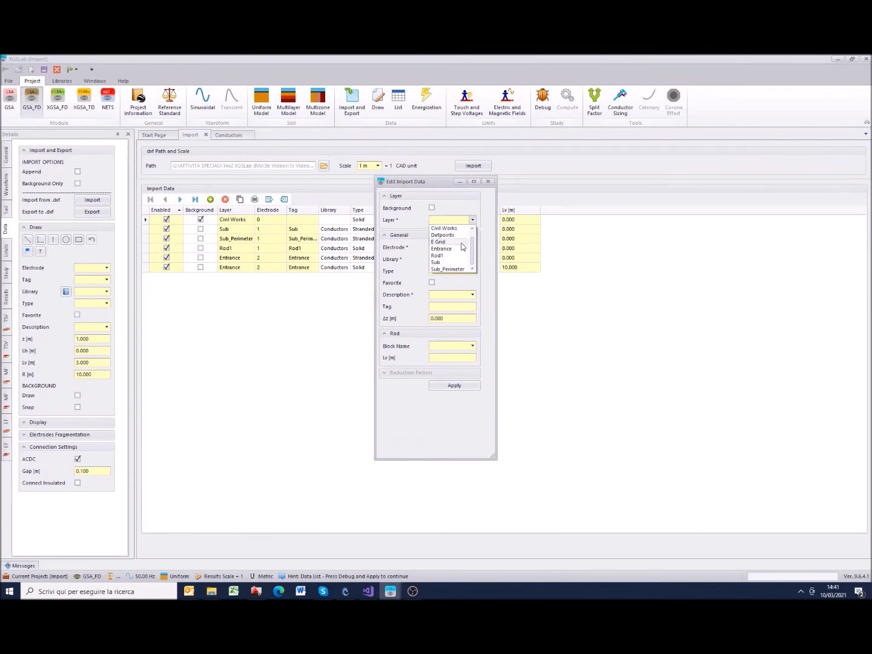
pyautogui.click(466, 248)
pyautogui.click(473, 247)
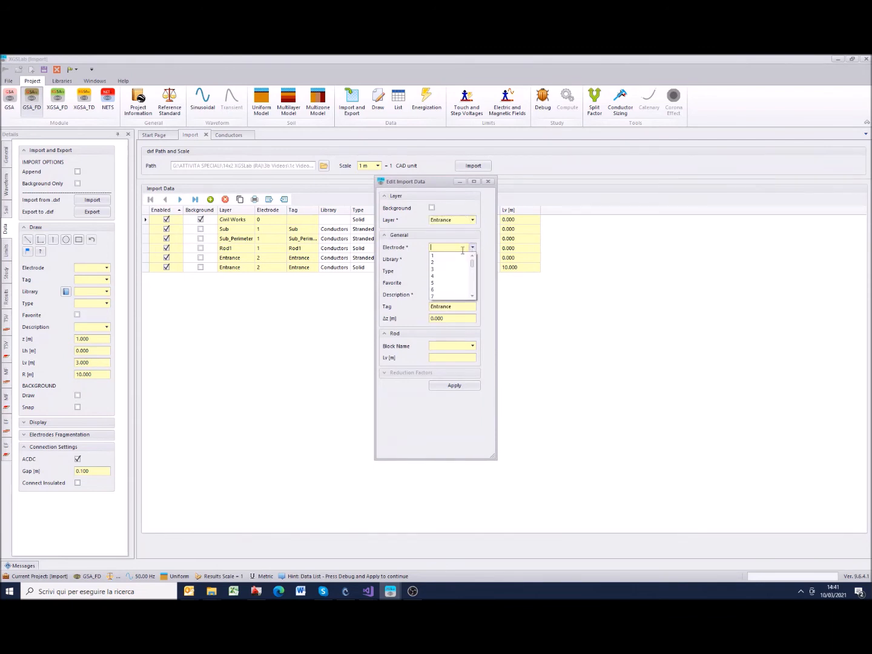
pyautogui.click(455, 262)
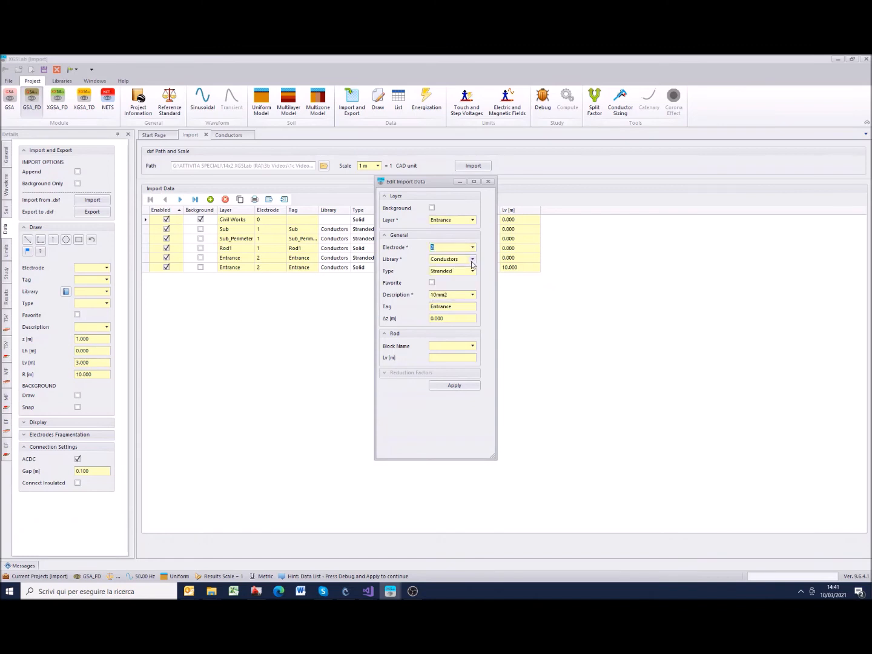
# Step: Set the third Entrance entry's conductor to Solid type, filtered to favorites, with the Ø10mm description
pyautogui.click(473, 272)
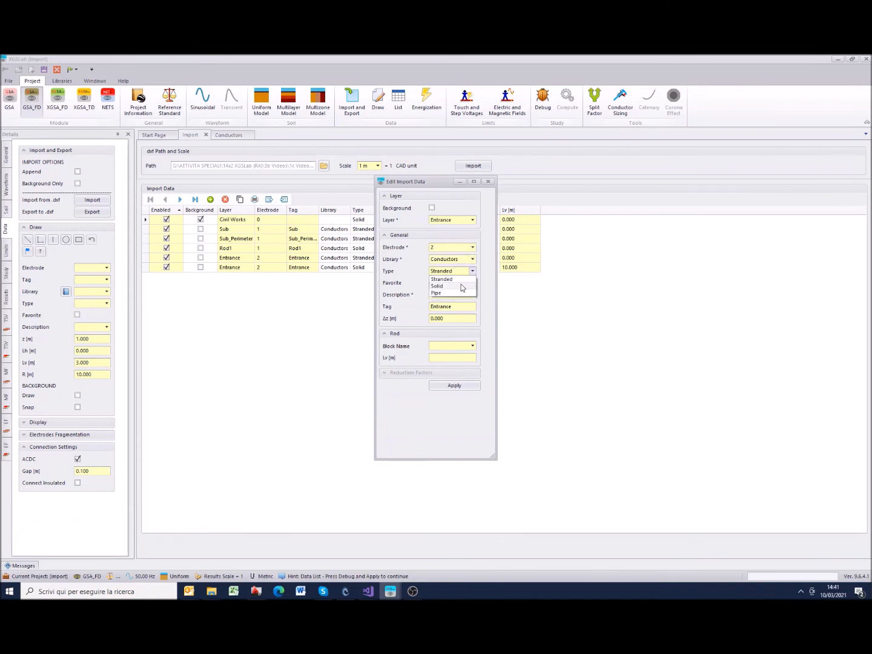
pyautogui.click(460, 286)
pyautogui.click(472, 296)
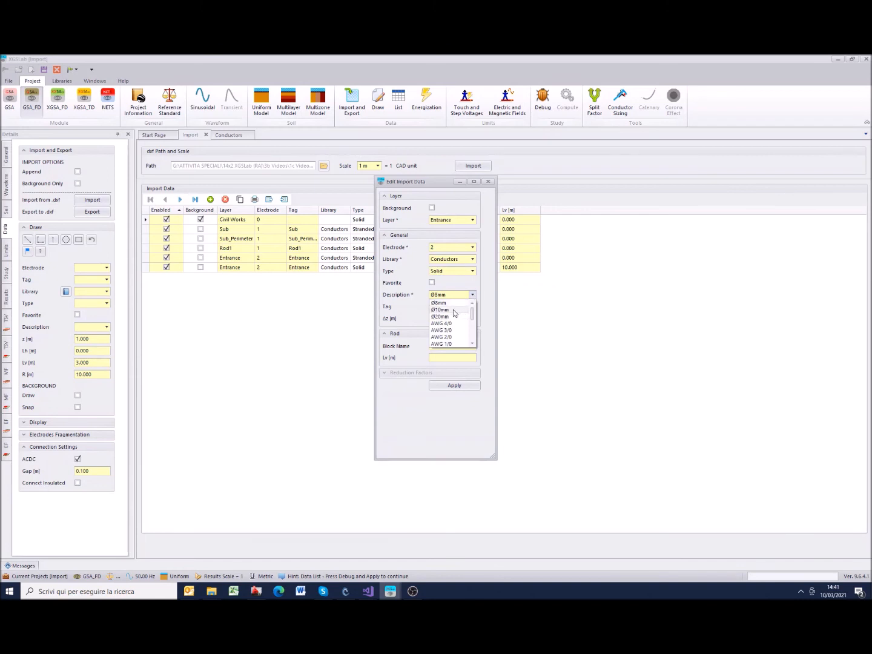
pyautogui.click(434, 285)
pyautogui.click(433, 283)
pyautogui.click(472, 295)
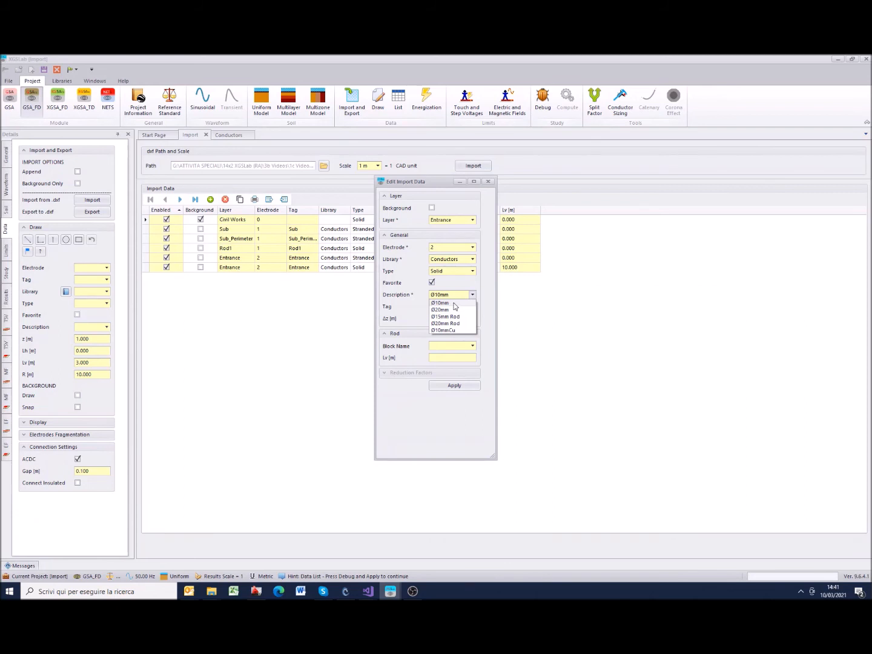
pyautogui.click(454, 304)
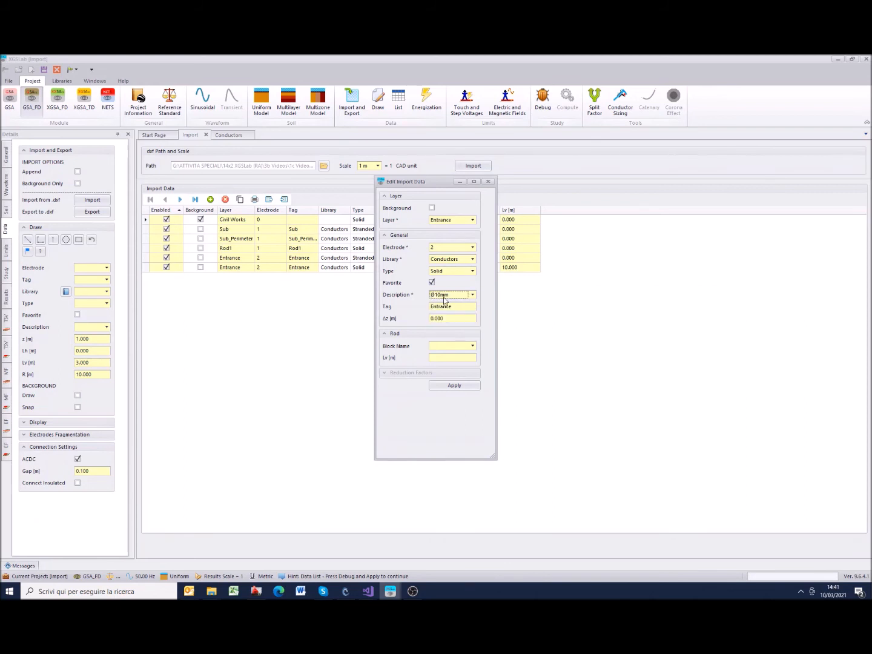
# Step: Give the third Entrance entry a Δz of 1 m and the Short Rod block with Lv 5 m, and apply it
pyautogui.click(457, 318)
pyautogui.write('1')
pyautogui.click(473, 346)
pyautogui.click(447, 354)
pyautogui.click(443, 358)
pyautogui.write('5')
pyautogui.click(455, 385)
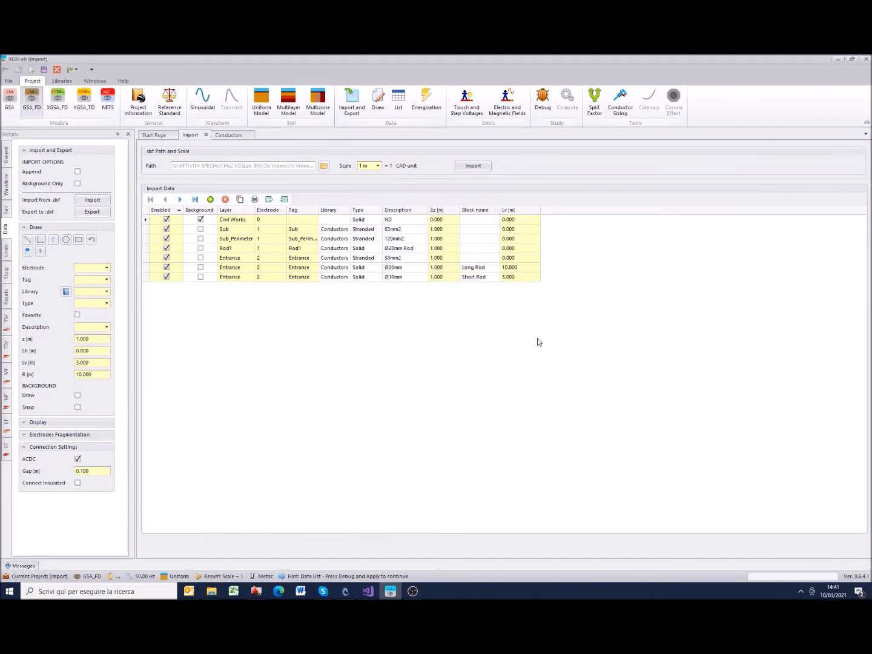
# Step: Widen the Tag column of the import data table to fit its full entries
pyautogui.doubleClick(319, 210)
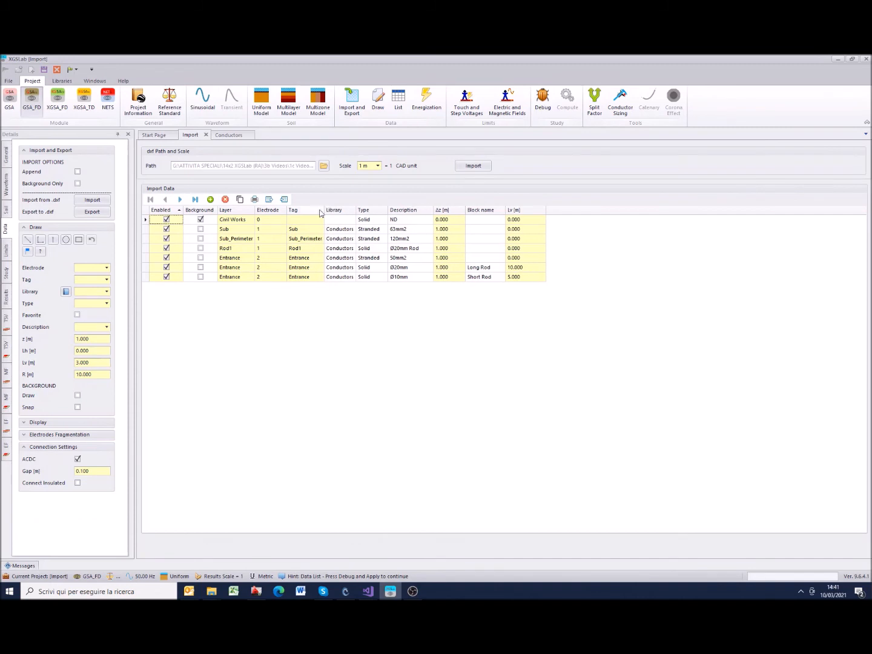
pyautogui.click(253, 198)
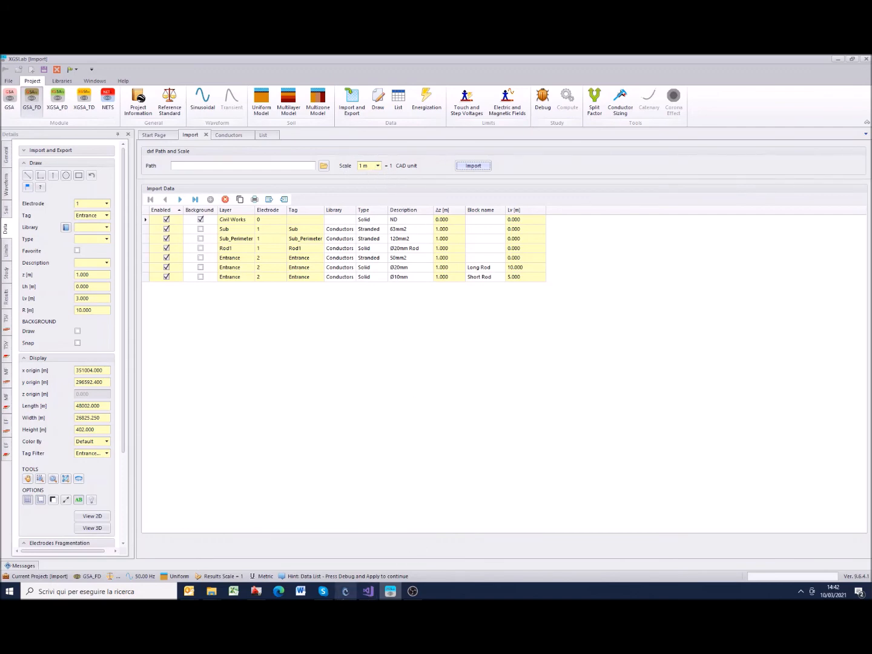
# Step: Switch to AutoCAD and measure the side length of a grid cell in the upper-left grounding grid to check the drawing units
pyautogui.click(257, 591)
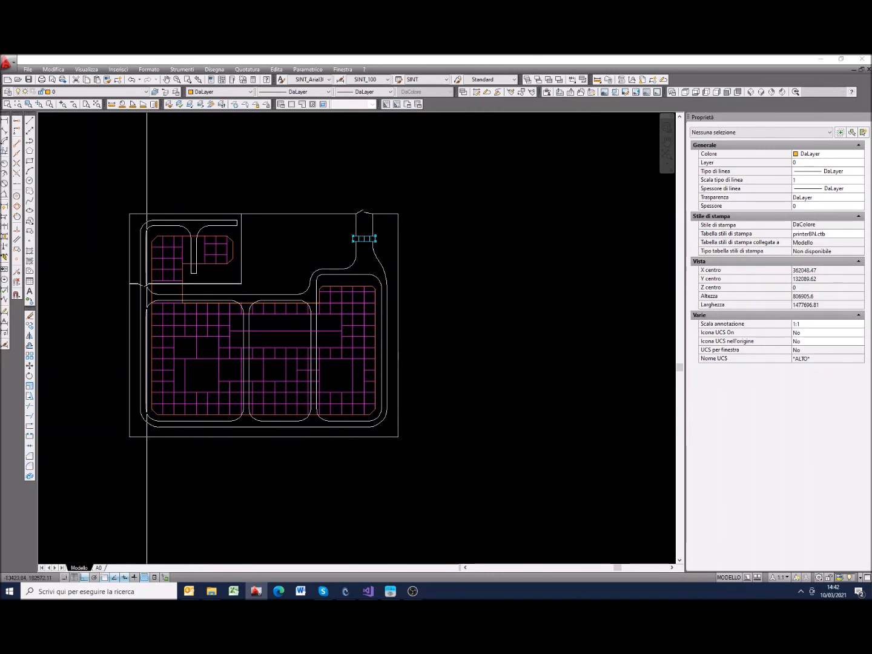
pyautogui.scroll(5, 145, 257)
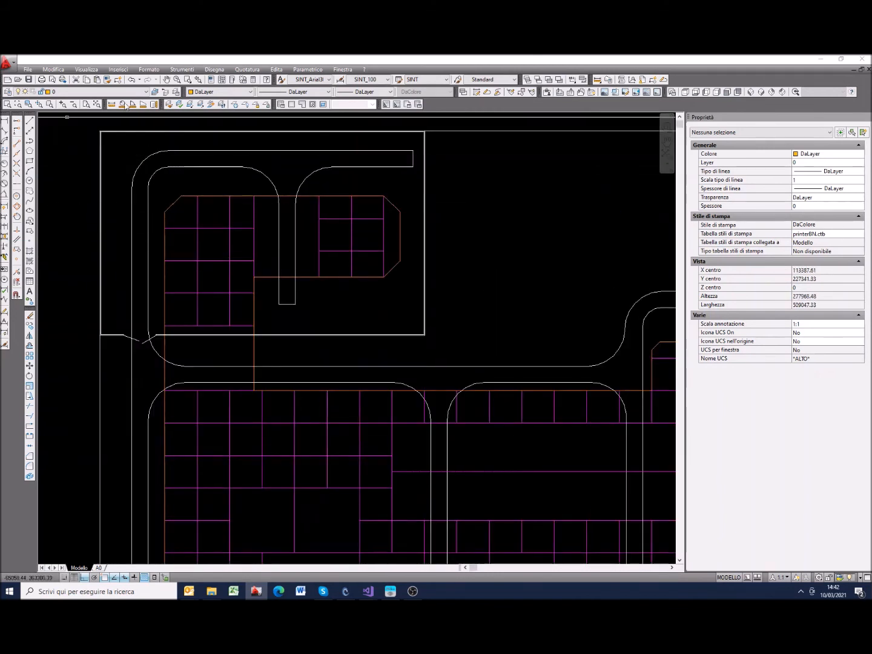
pyautogui.click(114, 104)
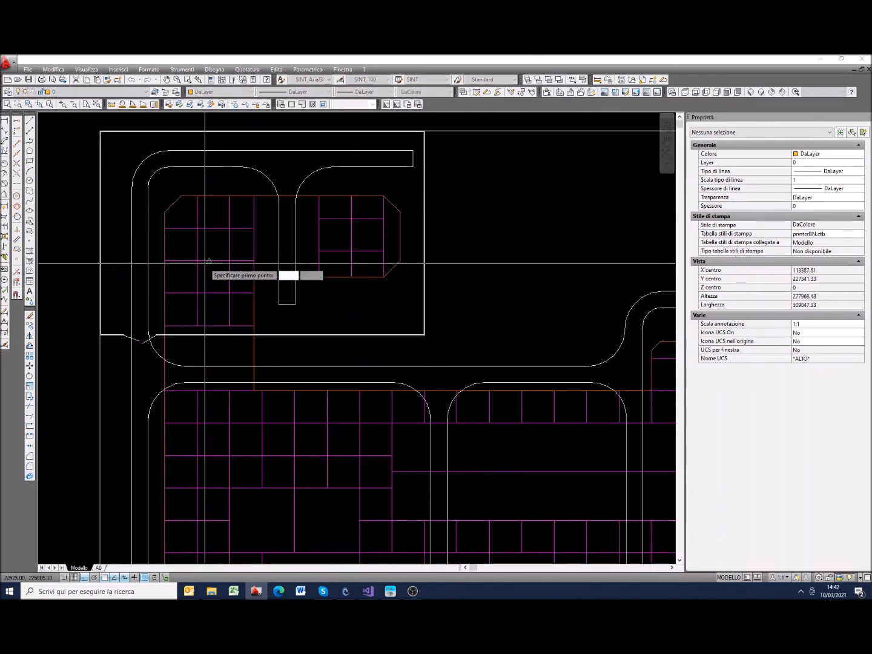
pyautogui.scroll(3, 198, 261)
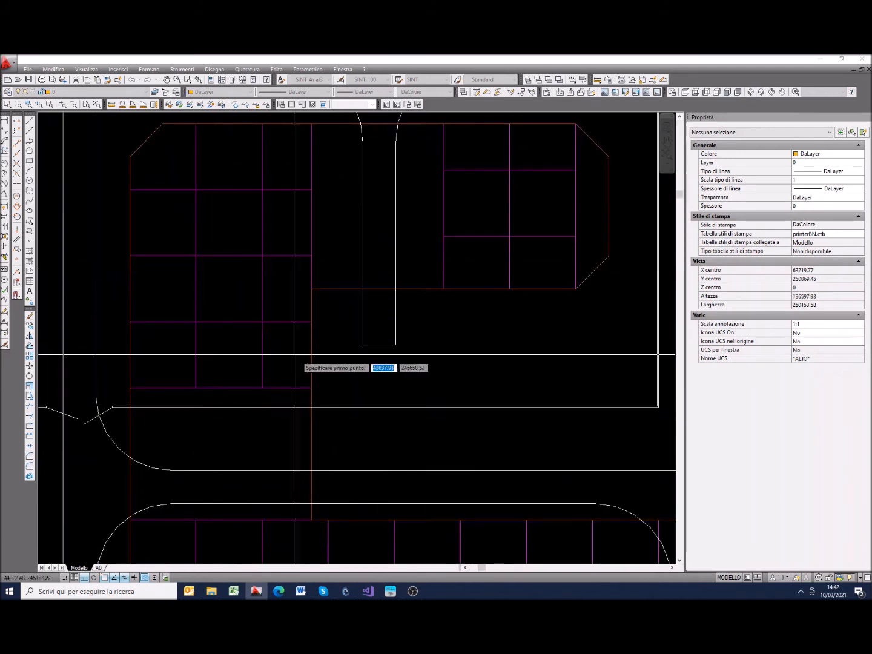
pyautogui.click(312, 289)
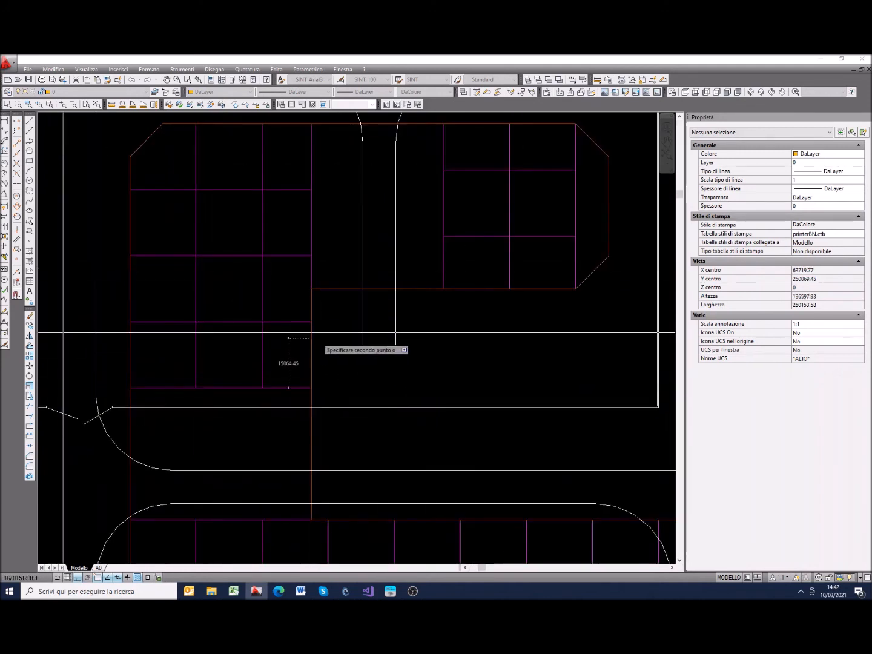
pyautogui.click(312, 321)
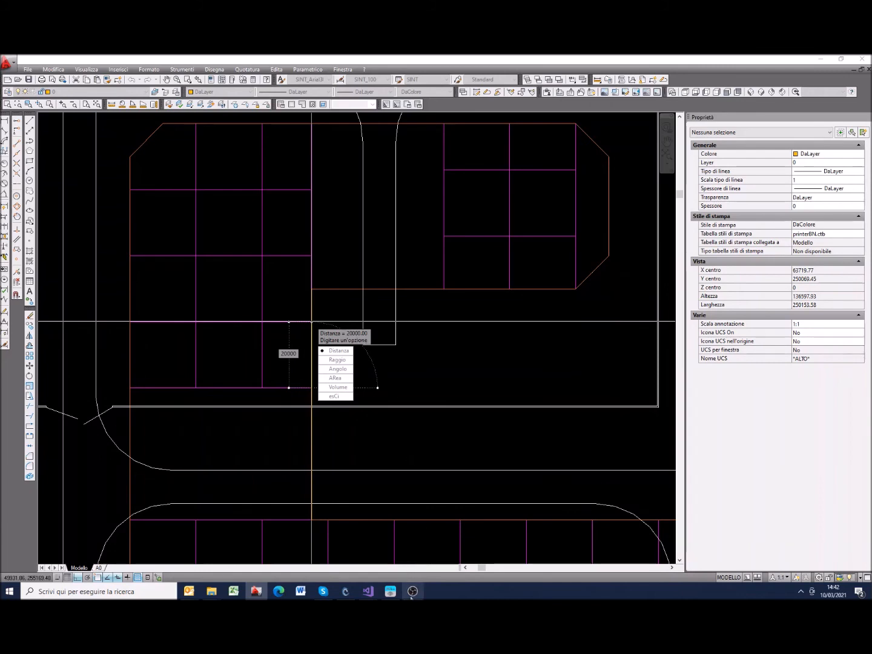
# Step: Switch back to XGSLab and set the dxf import scale to 1 mm per CAD unit
pyautogui.click(391, 592)
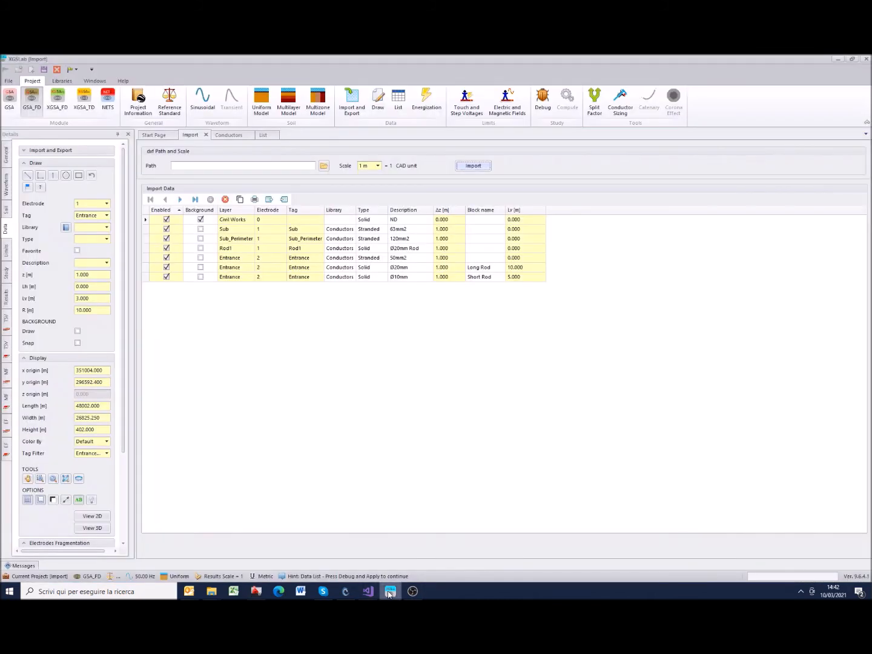
pyautogui.click(376, 167)
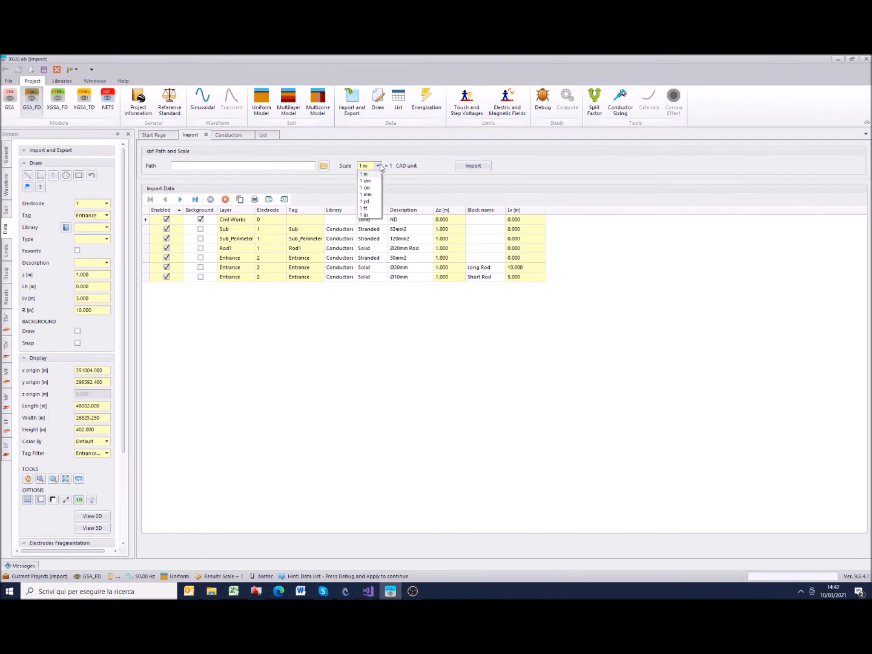
pyautogui.click(372, 195)
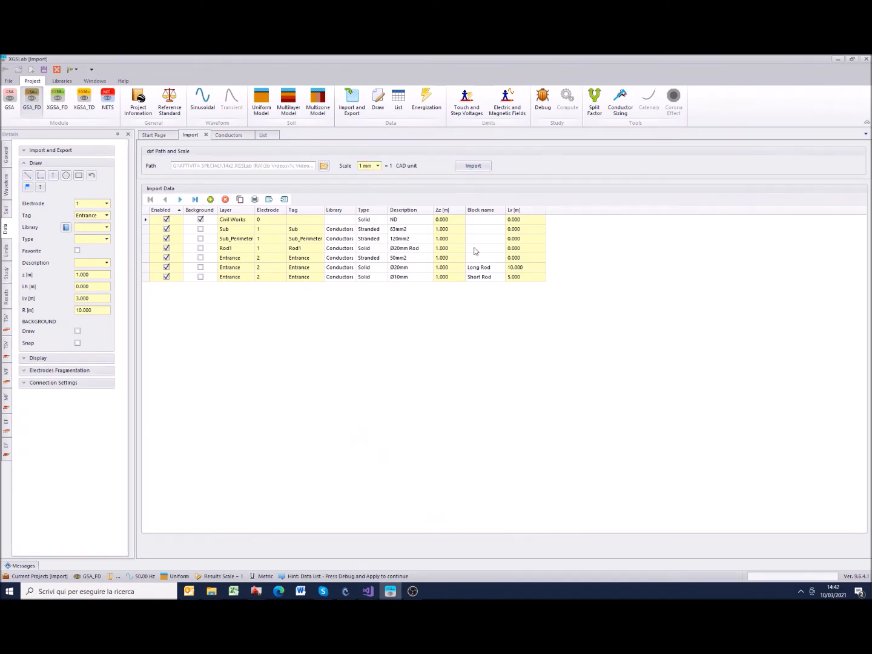
# Step: Import the dxf data with the configured layer mapping and display the imported conductor layout in the 2D view
pyautogui.click(470, 166)
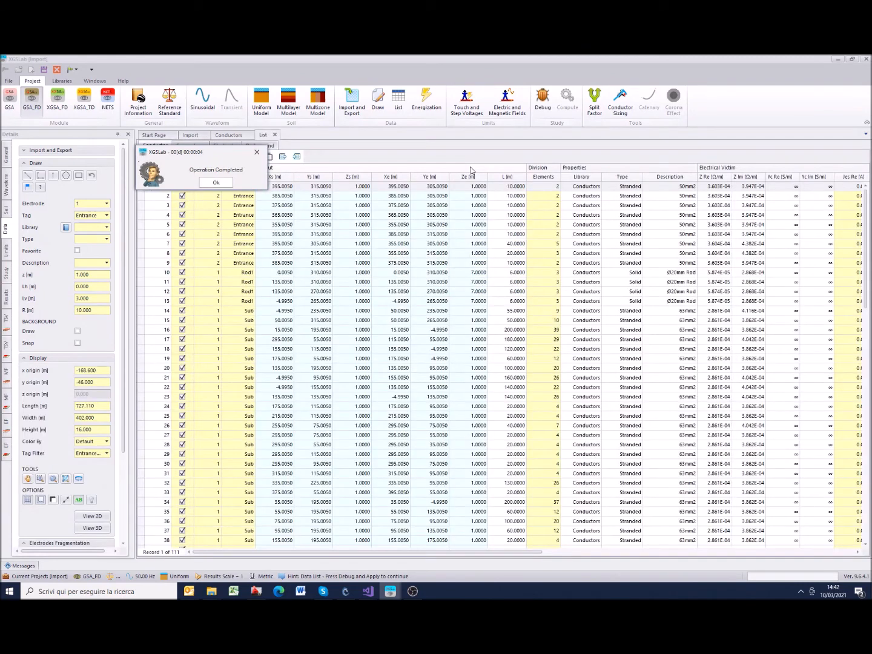
pyautogui.click(219, 184)
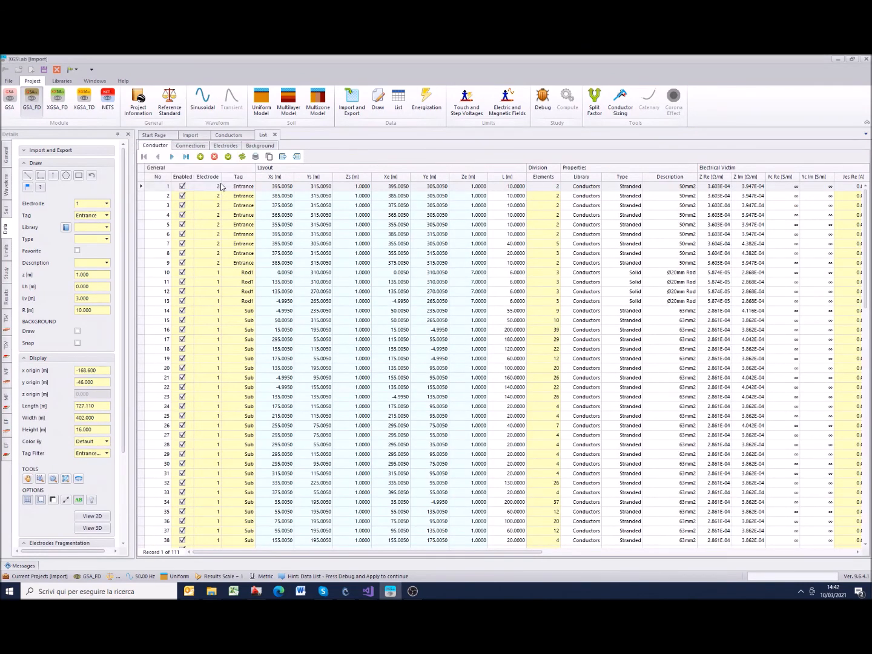
pyautogui.scroll(-3, 91, 364)
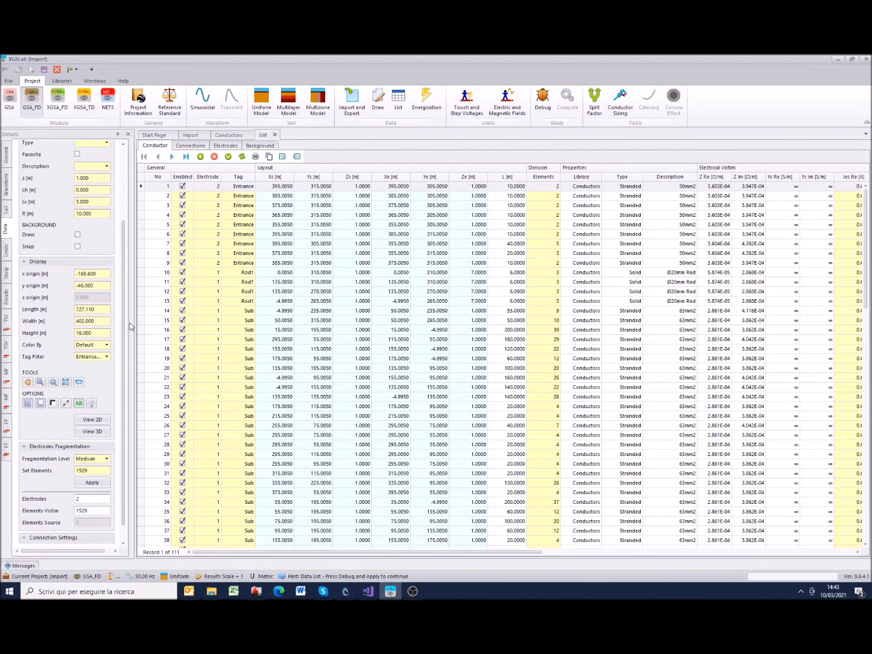
pyautogui.click(93, 422)
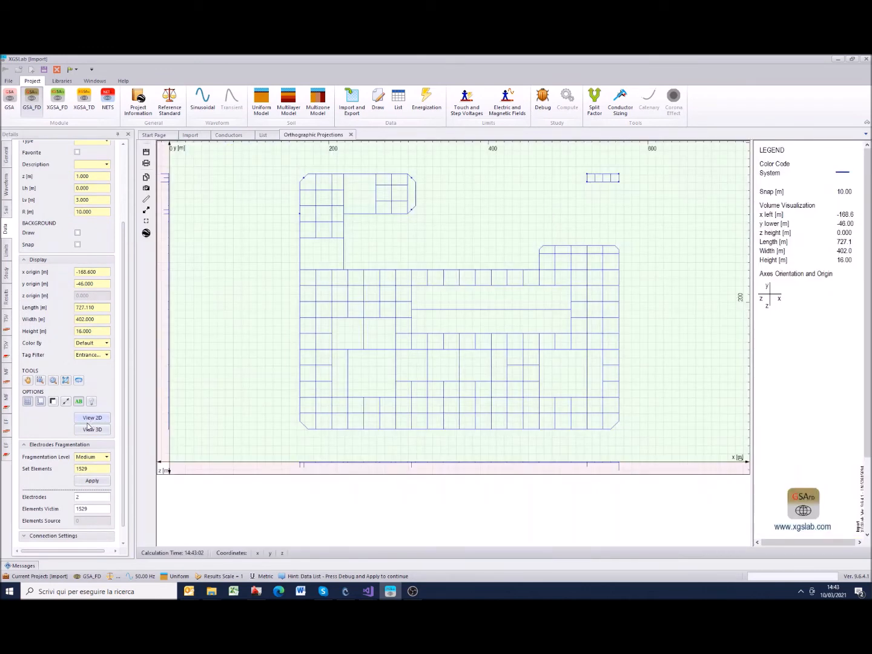
# Step: Color the conductors by Tag and hide the background grid in the 2D view
pyautogui.click(107, 346)
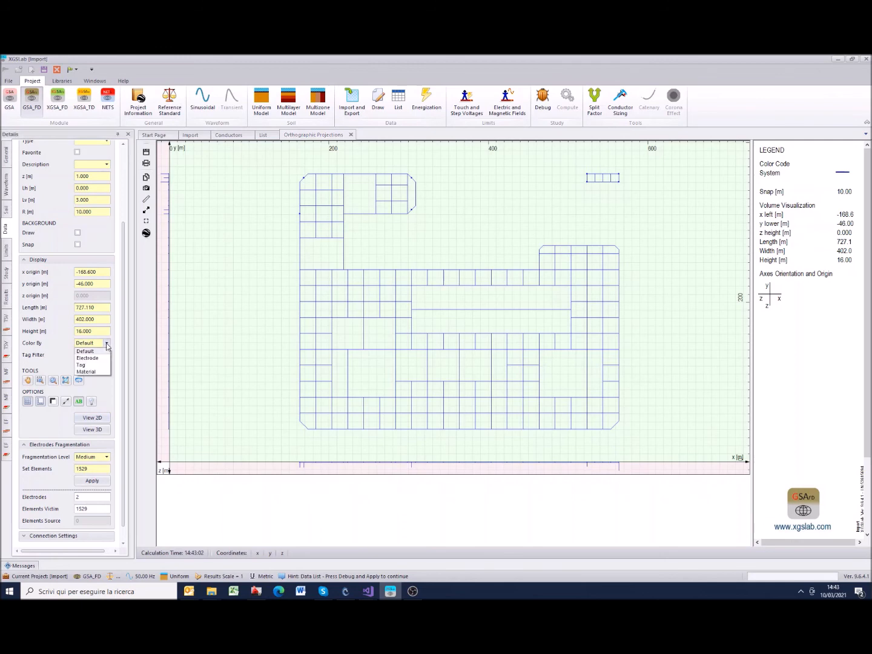
pyautogui.click(101, 357)
pyautogui.click(108, 343)
pyautogui.click(97, 365)
pyautogui.click(96, 418)
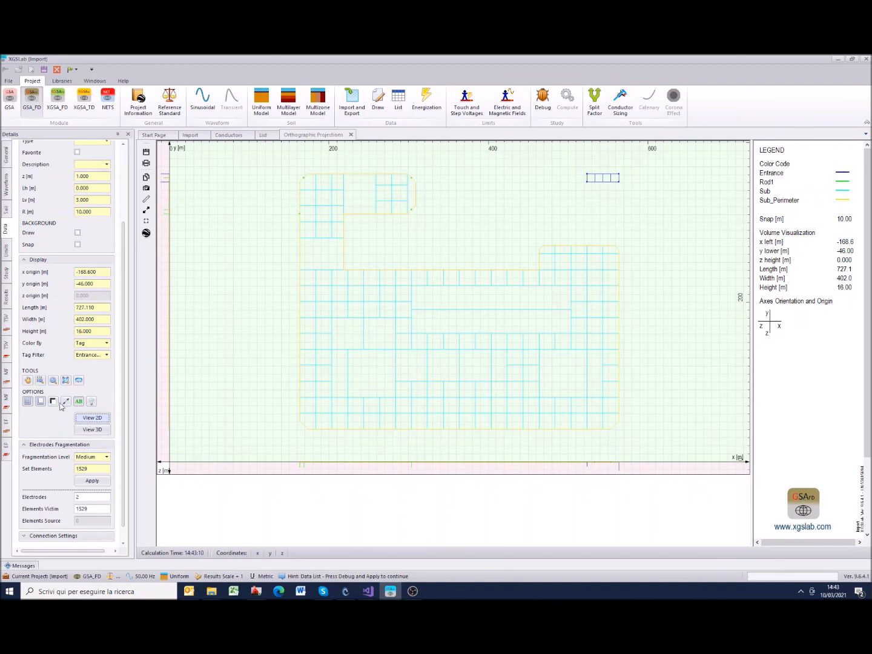
pyautogui.click(81, 418)
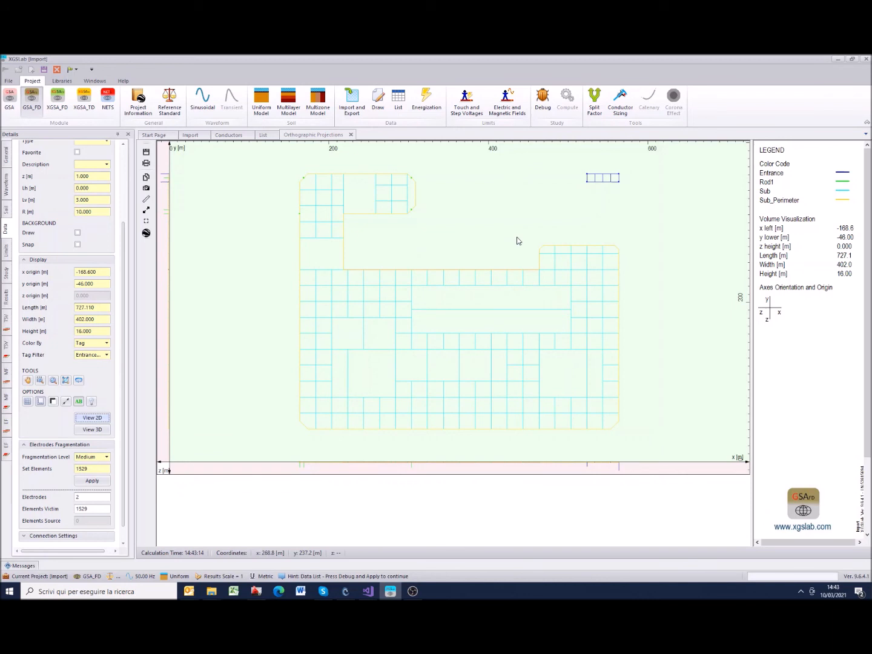
# Step: Inspect the layout in 3D and the small Entrance grid with its rods close up in 2D, ending with the full 2D extent
pyautogui.click(97, 431)
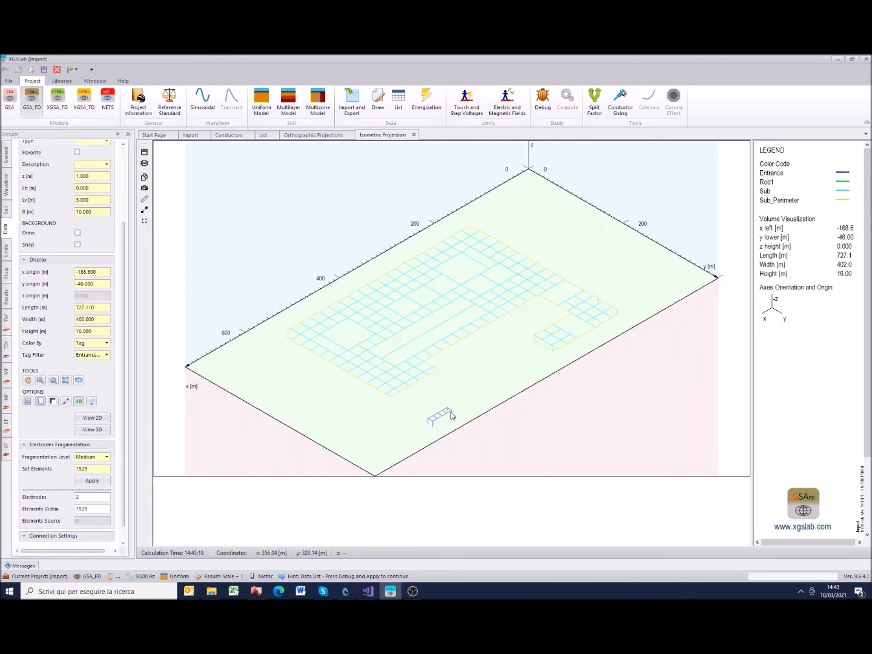
pyautogui.click(38, 381)
pyautogui.moveTo(562, 201); pyautogui.dragTo(635, 160)
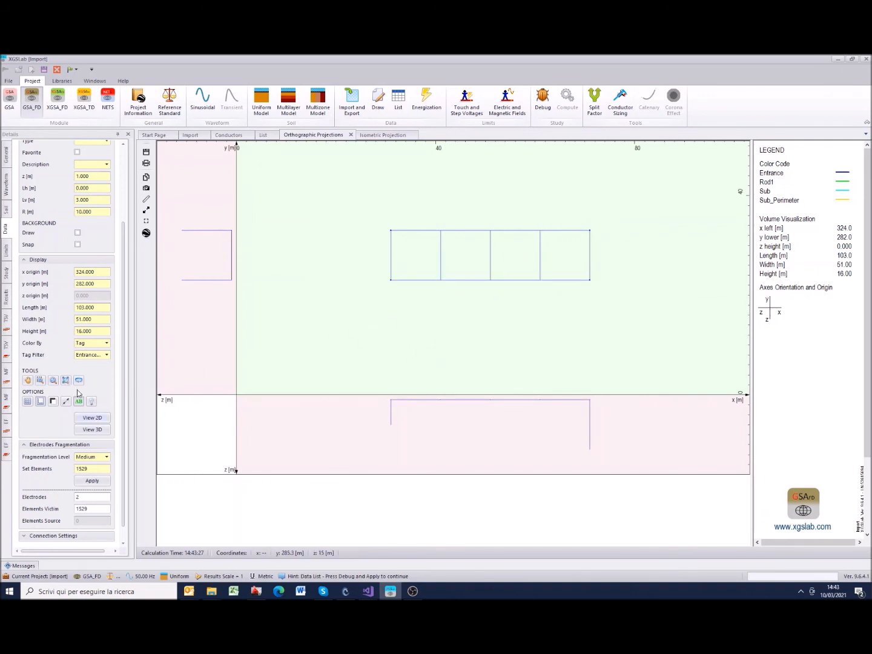
pyautogui.click(67, 381)
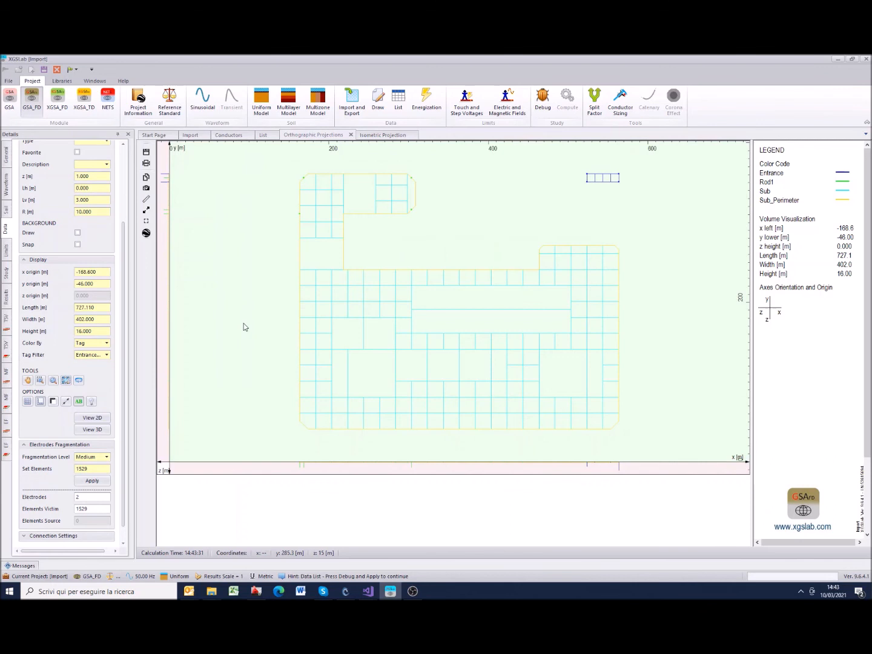